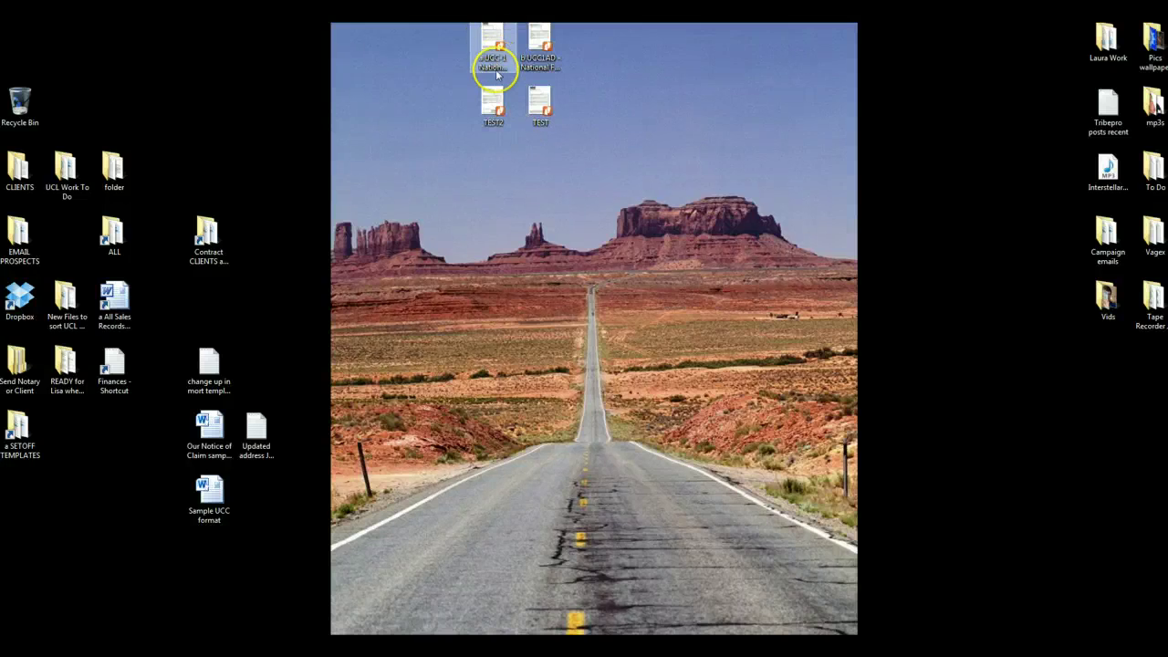
Step: Open TEST.pdf from the desktop and close it again
{"action": "left_click", "coordinate": [542, 106]}
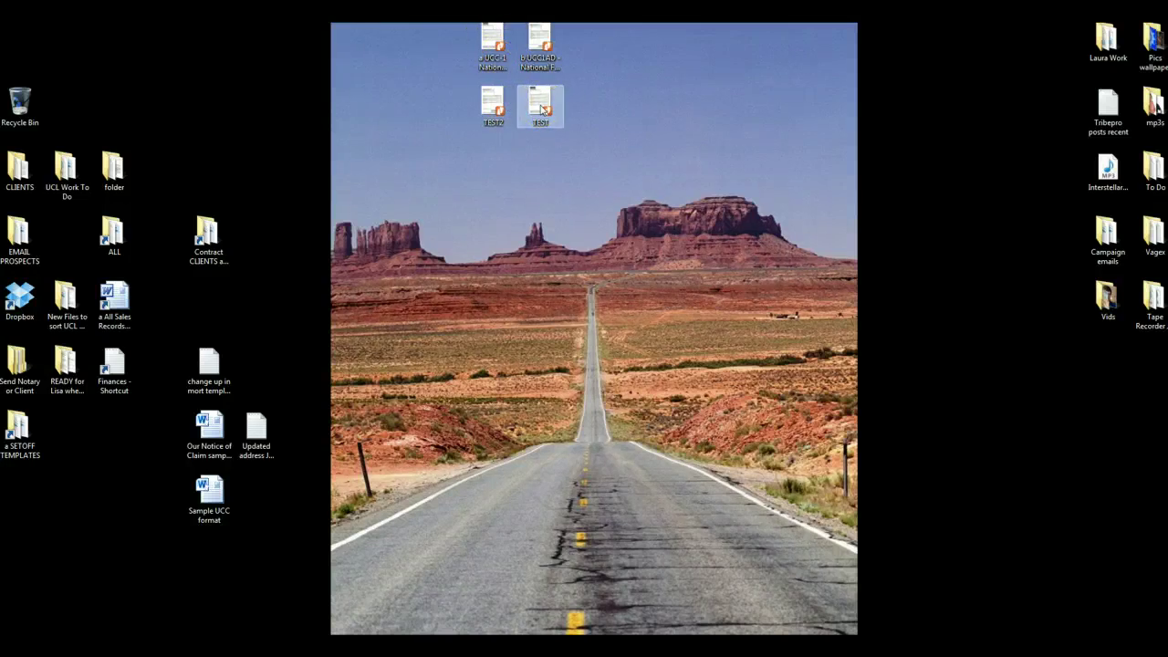
{"action": "double_click", "coordinate": [542, 107]}
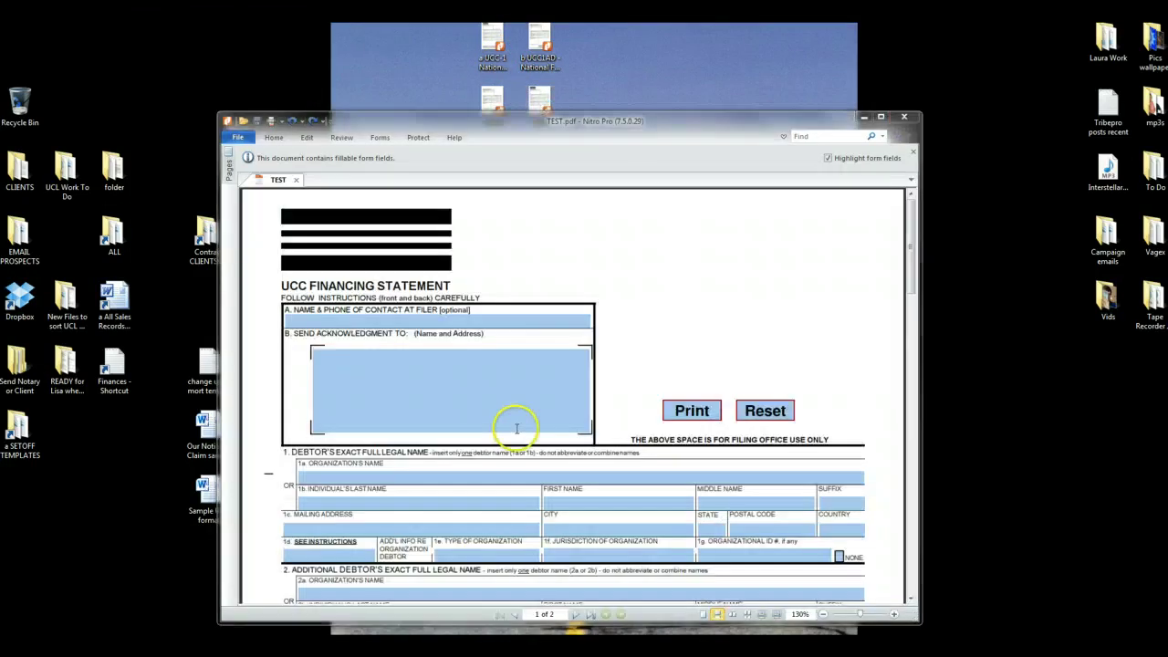
{"action": "left_click", "coordinate": [904, 117]}
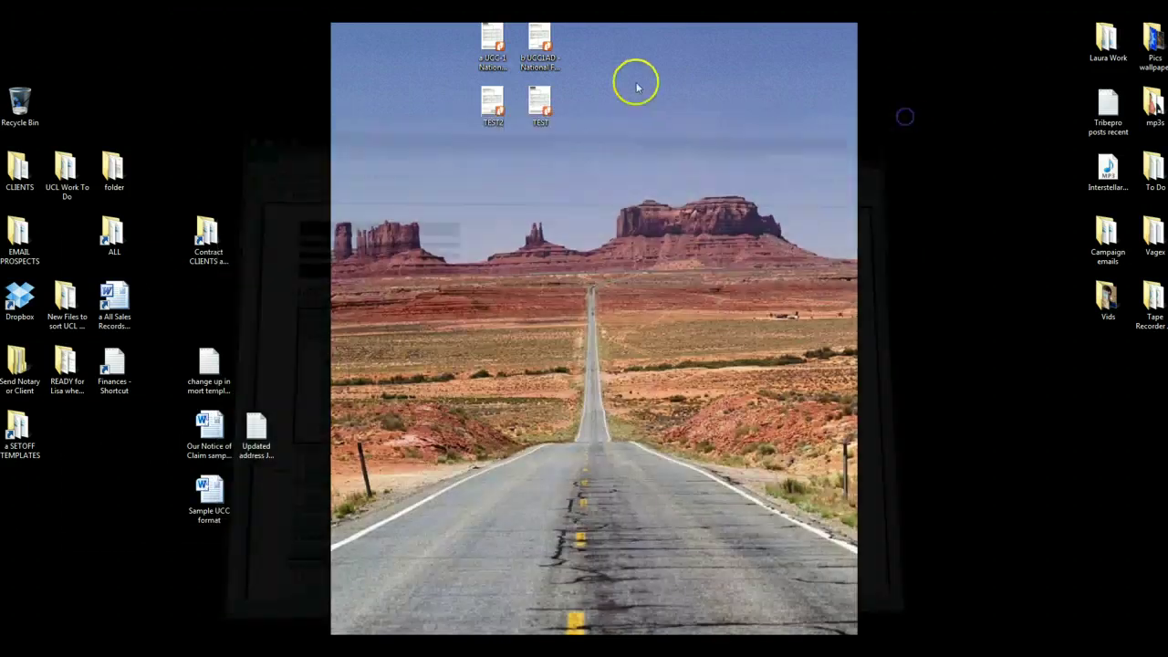
Step: Open 'b UCC1AD - National Form' and place the caret in its Miscellaneous field
{"action": "double_click", "coordinate": [542, 66]}
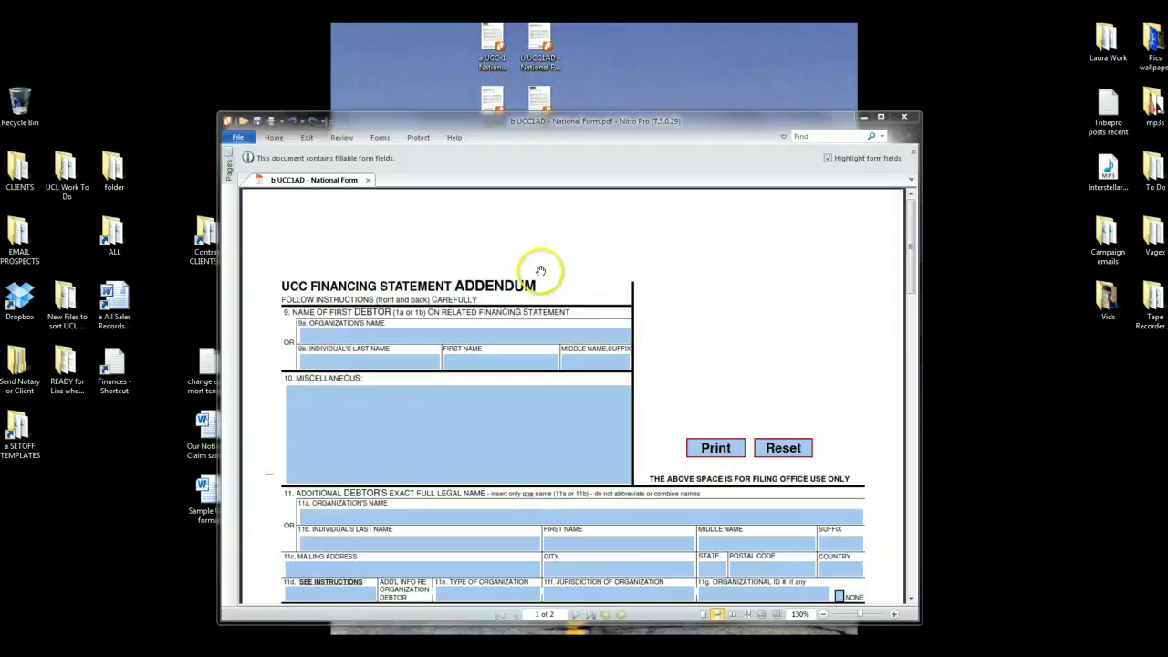
{"action": "left_click", "coordinate": [521, 443]}
{"action": "left_click", "coordinate": [643, 384]}
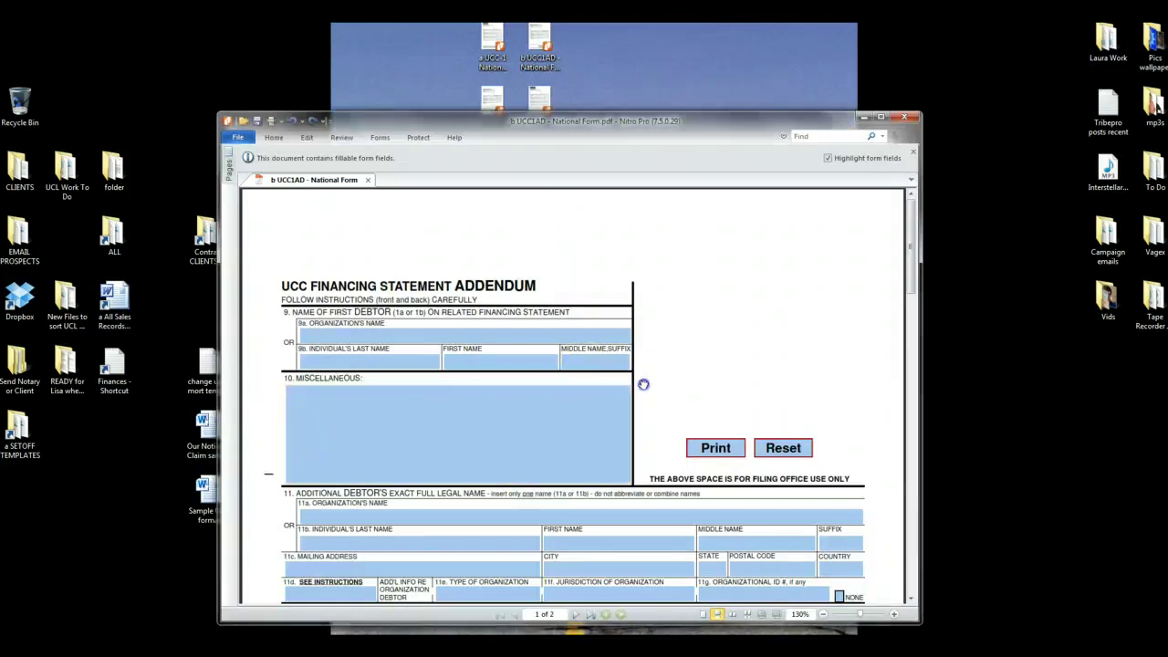
Step: Enter 'Limited Liability Company' in 11e and 'United States of America and blah blah' in 11f
{"action": "left_click_drag", "start_coordinate": [906, 268], "coordinate": [916, 315]}
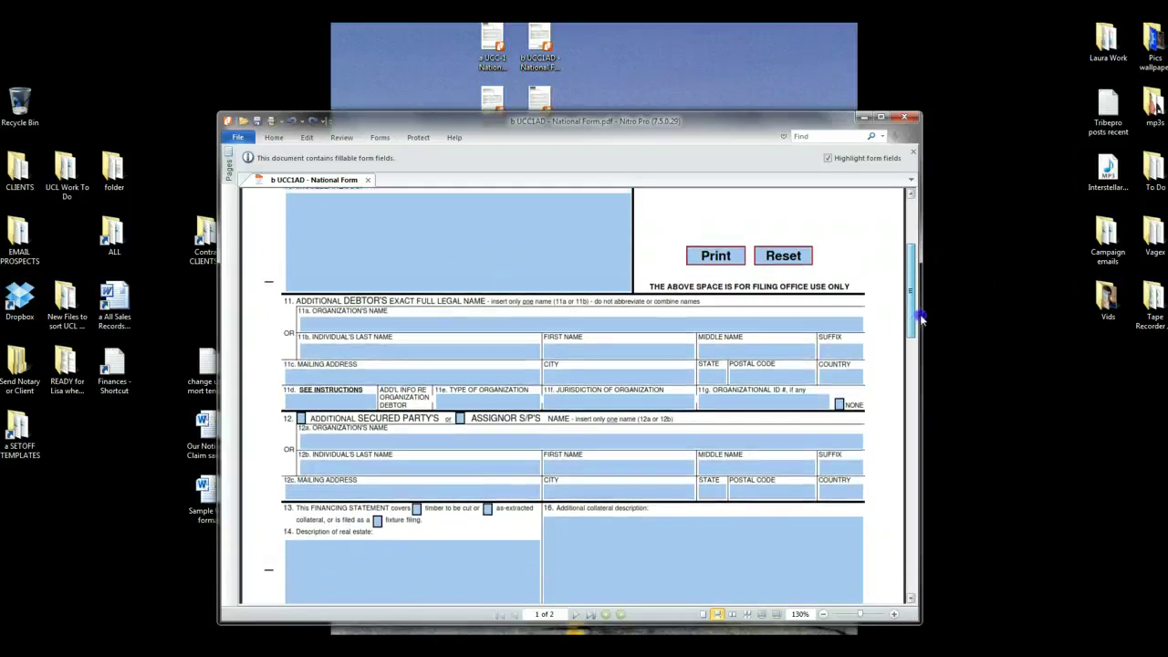
{"action": "left_click", "coordinate": [454, 402]}
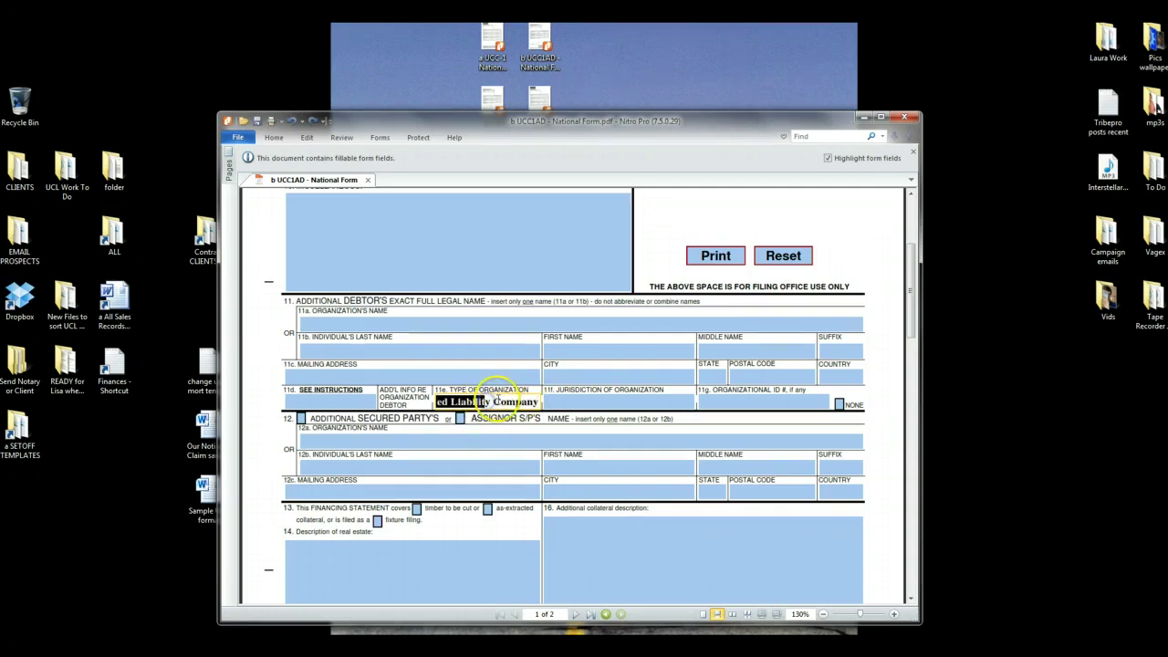
{"action": "left_click", "coordinate": [550, 404]}
{"action": "left_click", "coordinate": [558, 404]}
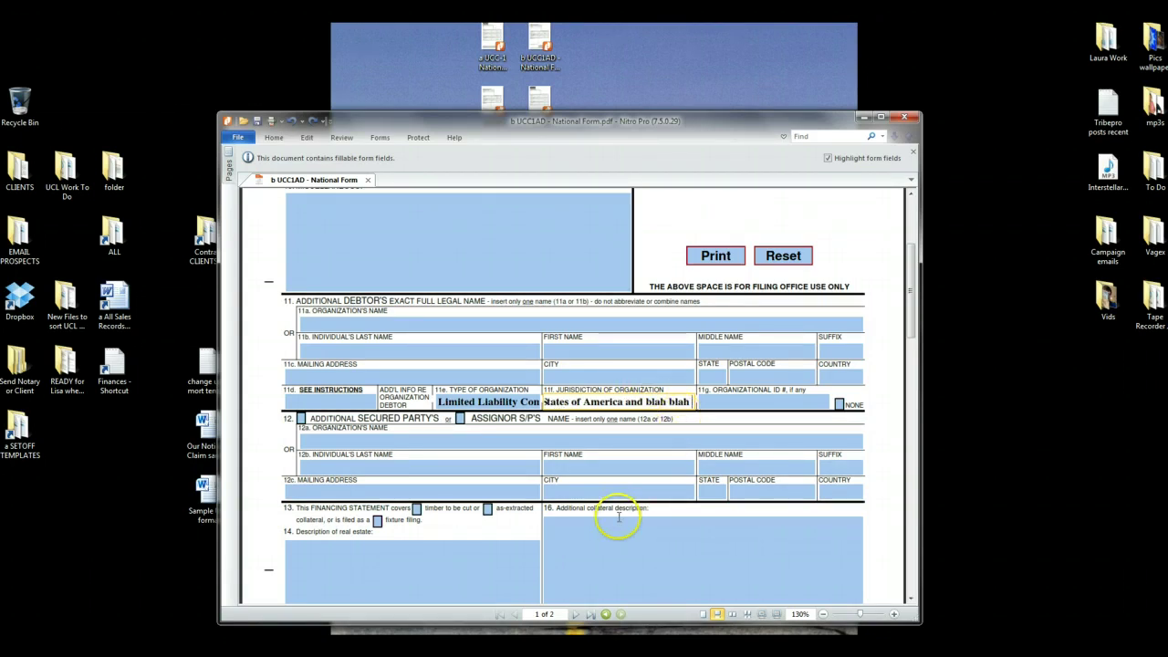
Step: Open 'a UCC-1 National Form' in a second tab, then return to the addendum
{"action": "left_click_drag", "start_coordinate": [547, 118], "coordinate": [544, 142]}
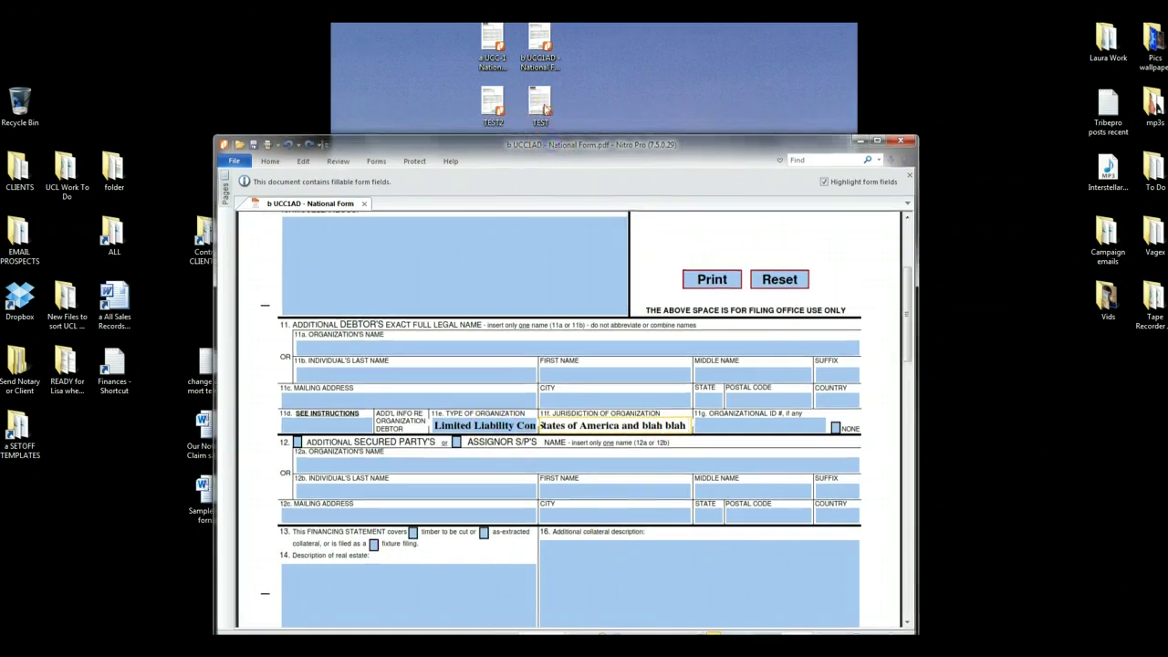
{"action": "left_click", "coordinate": [493, 46]}
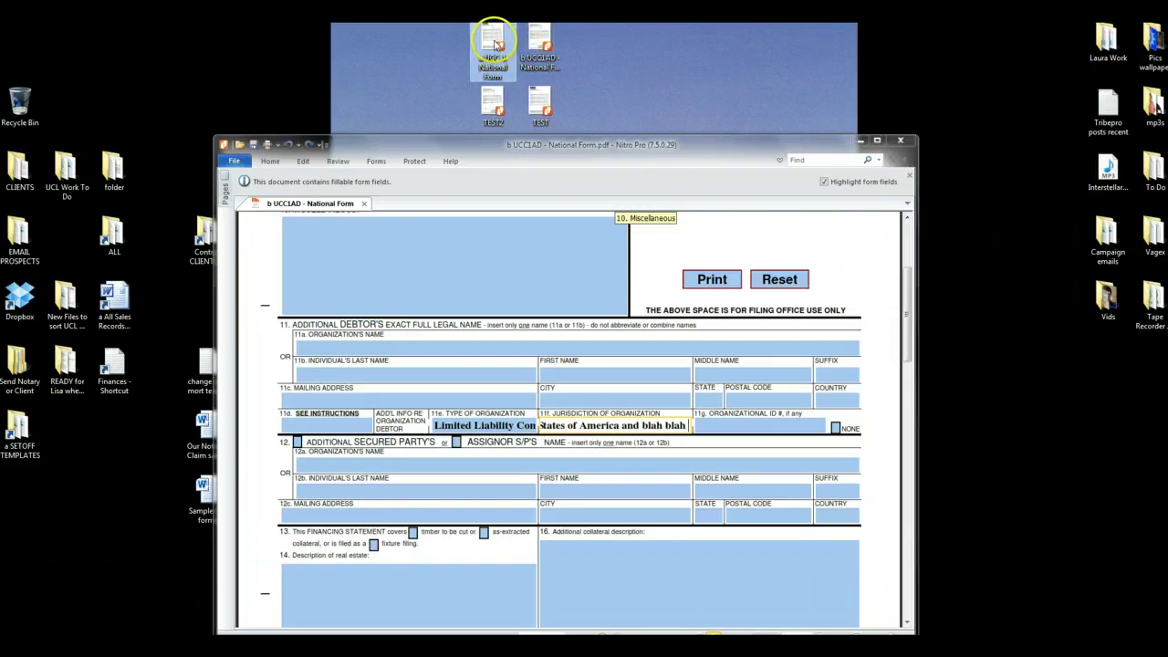
{"action": "double_click", "coordinate": [492, 45]}
{"action": "scroll", "coordinate": [647, 357], "scroll_direction": "down", "scroll_amount": 4}
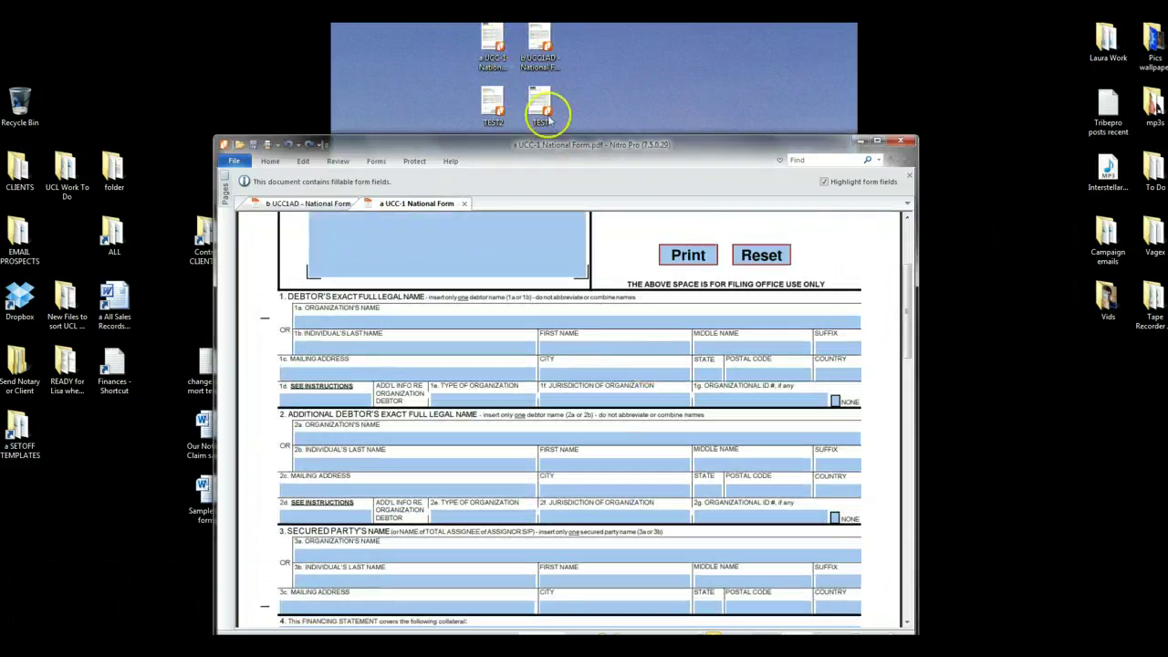
{"action": "double_click", "coordinate": [539, 41]}
{"action": "scroll", "coordinate": [645, 373], "scroll_direction": "down", "scroll_amount": 3}
{"action": "scroll", "coordinate": [638, 386], "scroll_direction": "up", "scroll_amount": 1}
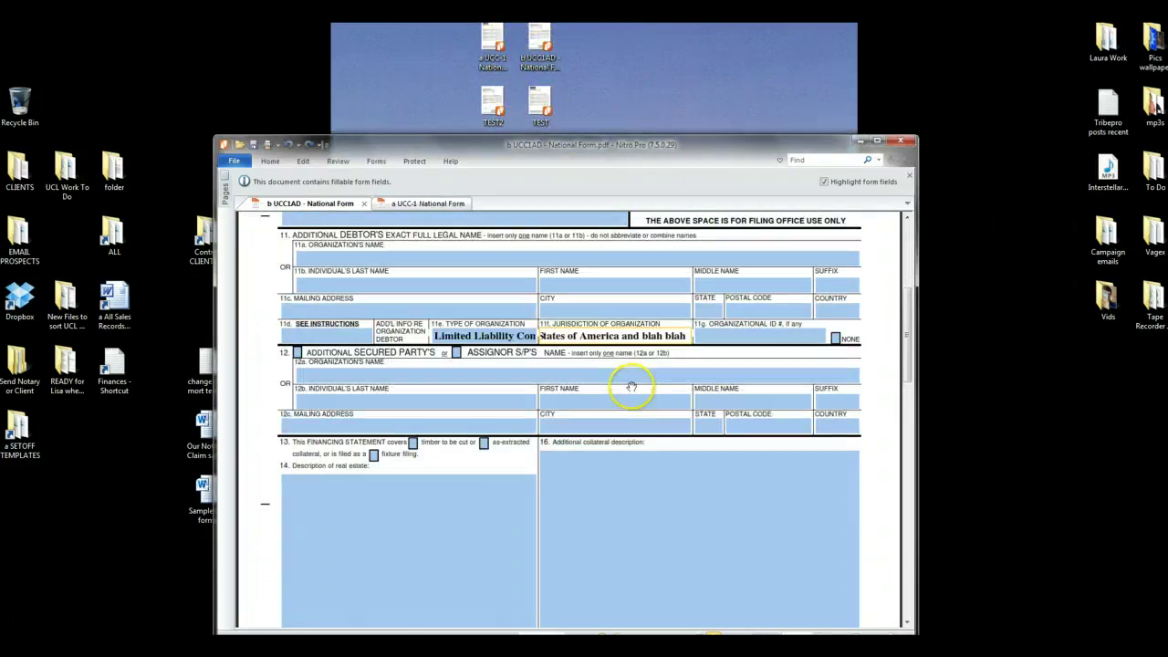
{"action": "scroll", "coordinate": [556, 386], "scroll_direction": "up", "scroll_amount": 3}
{"action": "scroll", "coordinate": [557, 410], "scroll_direction": "down", "scroll_amount": 1}
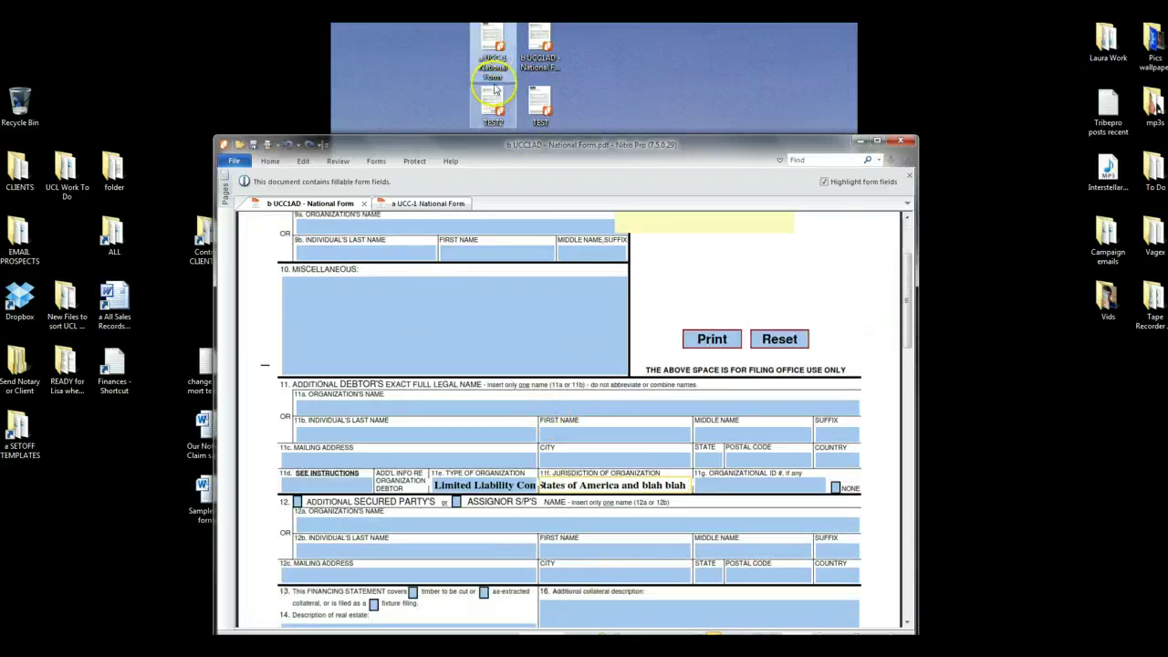
Step: Look over the UCC-1 form, then go back to the addendum's Miscellaneous and collateral fields
{"action": "left_click", "coordinate": [424, 206]}
{"action": "scroll", "coordinate": [539, 430], "scroll_direction": "down", "scroll_amount": 2}
{"action": "scroll", "coordinate": [529, 427], "scroll_direction": "up", "scroll_amount": 4}
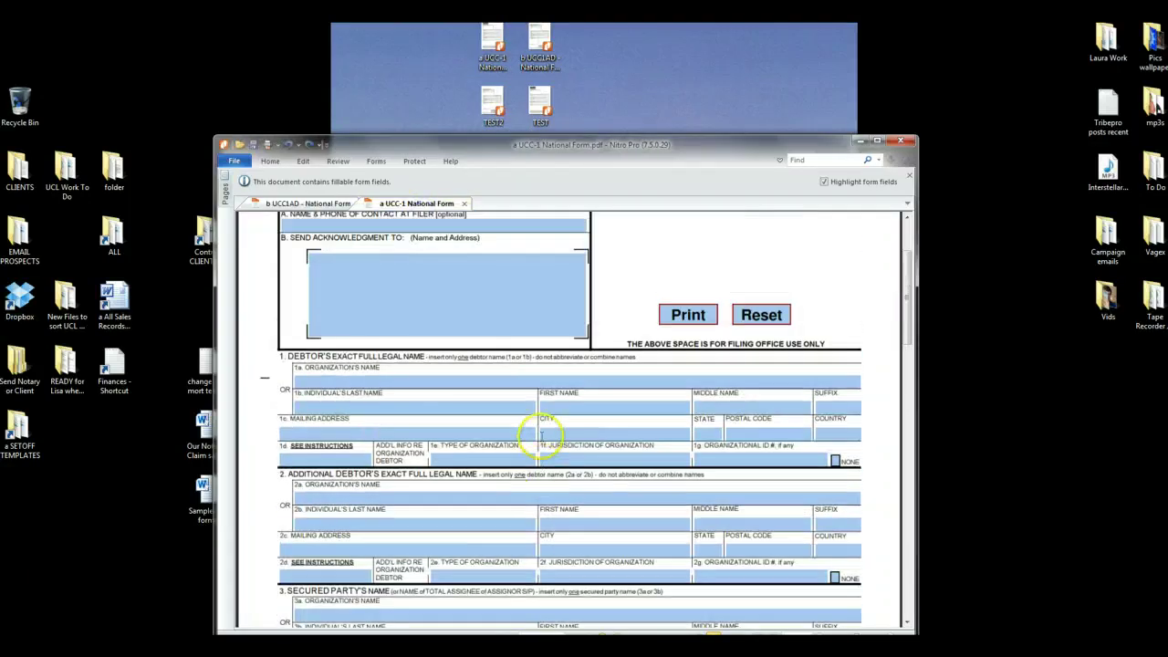
{"action": "double_click", "coordinate": [538, 47]}
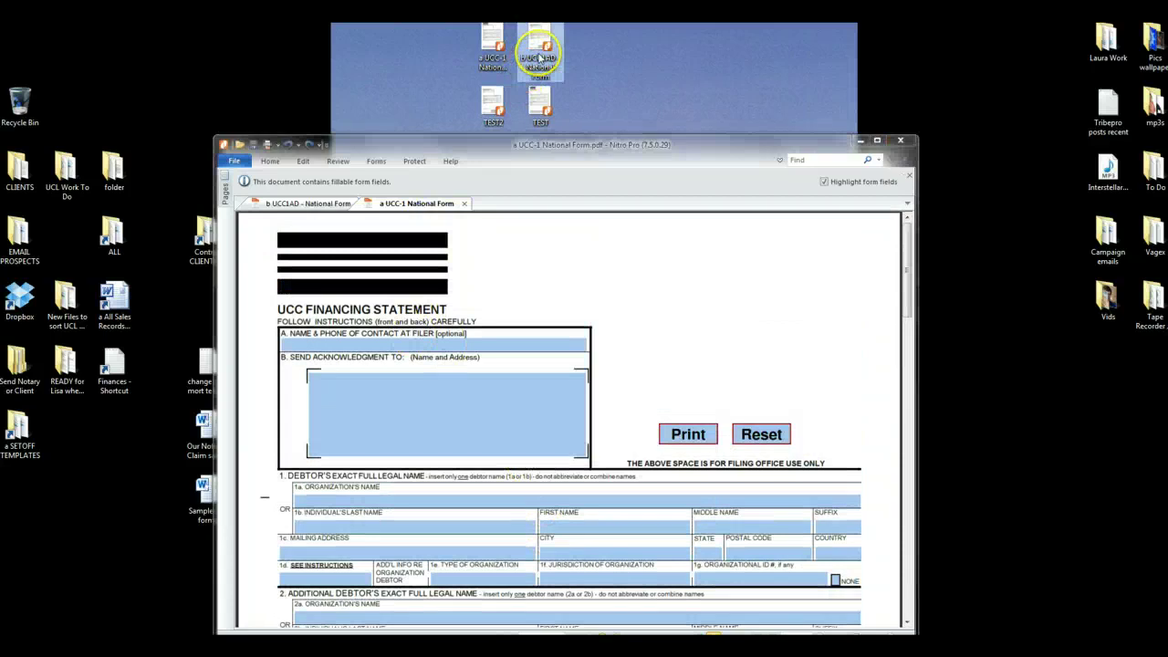
{"action": "scroll", "coordinate": [514, 399], "scroll_direction": "up", "scroll_amount": 2}
{"action": "left_click", "coordinate": [495, 392]}
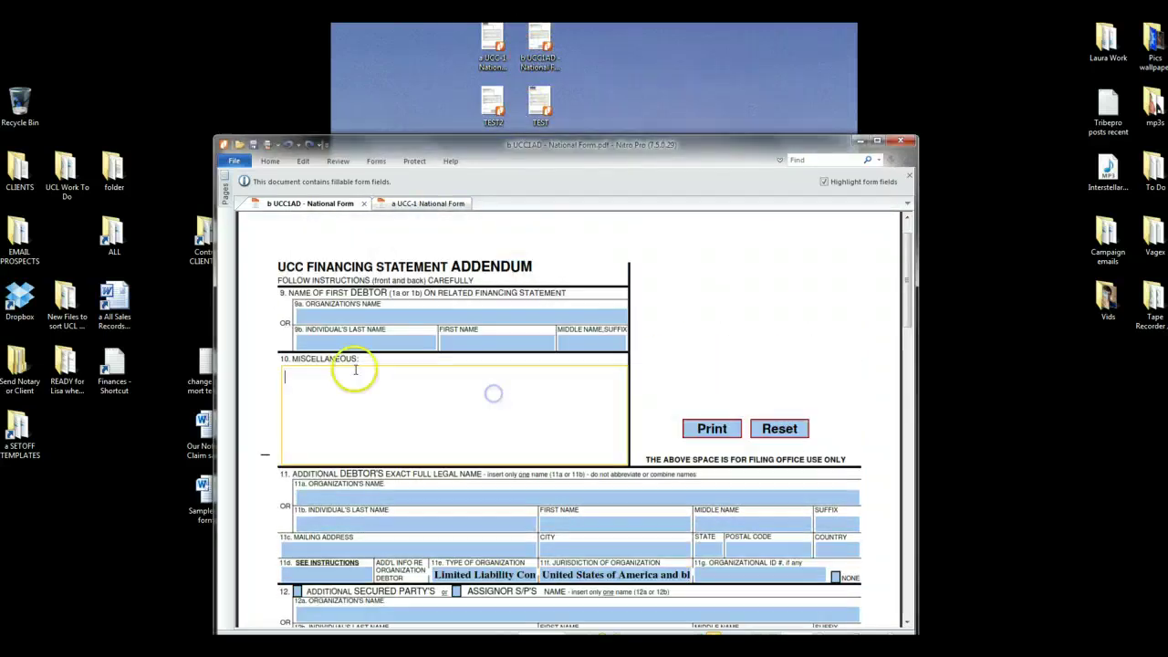
{"action": "scroll", "coordinate": [375, 391], "scroll_direction": "down", "scroll_amount": 5}
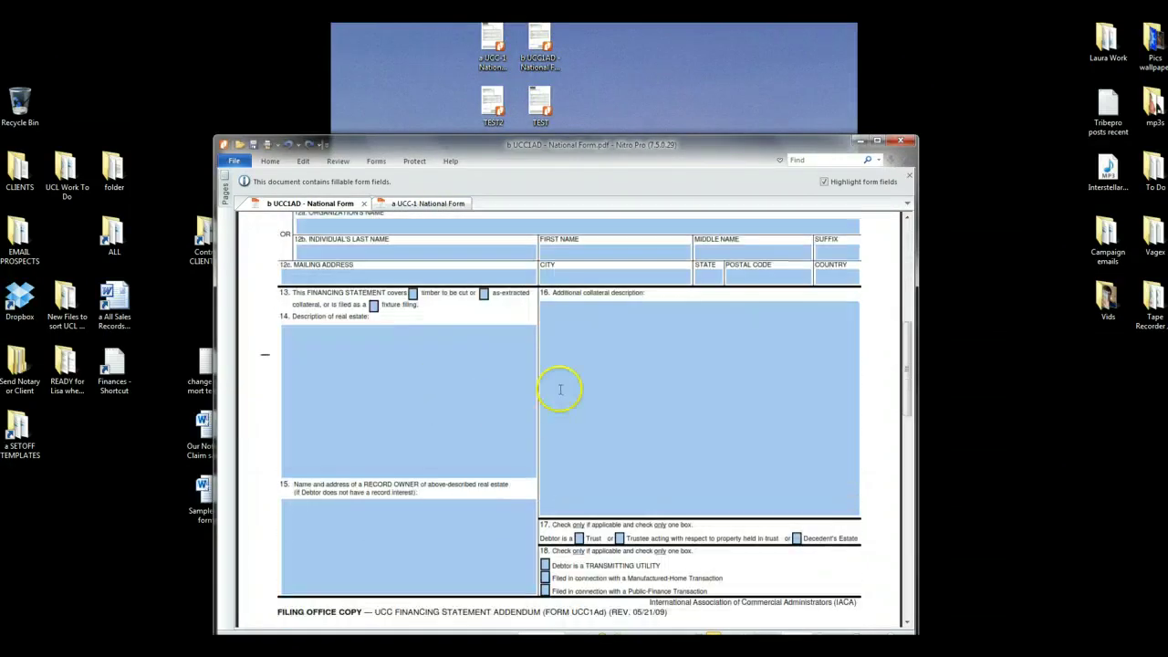
{"action": "left_click", "coordinate": [578, 355]}
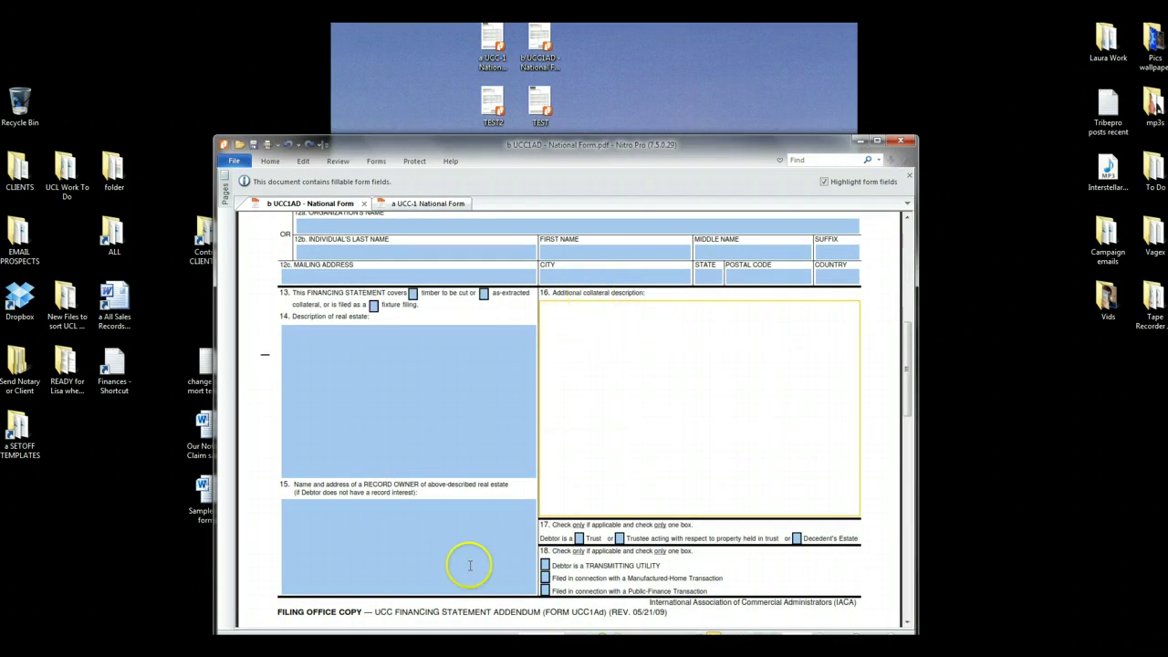
Step: Paste the Word paragraph about the $1,000,000.00 setoff bond into the Miscellaneous field
{"action": "mouse_move", "coordinate": [171, 649]}
{"action": "left_click", "coordinate": [223, 616]}
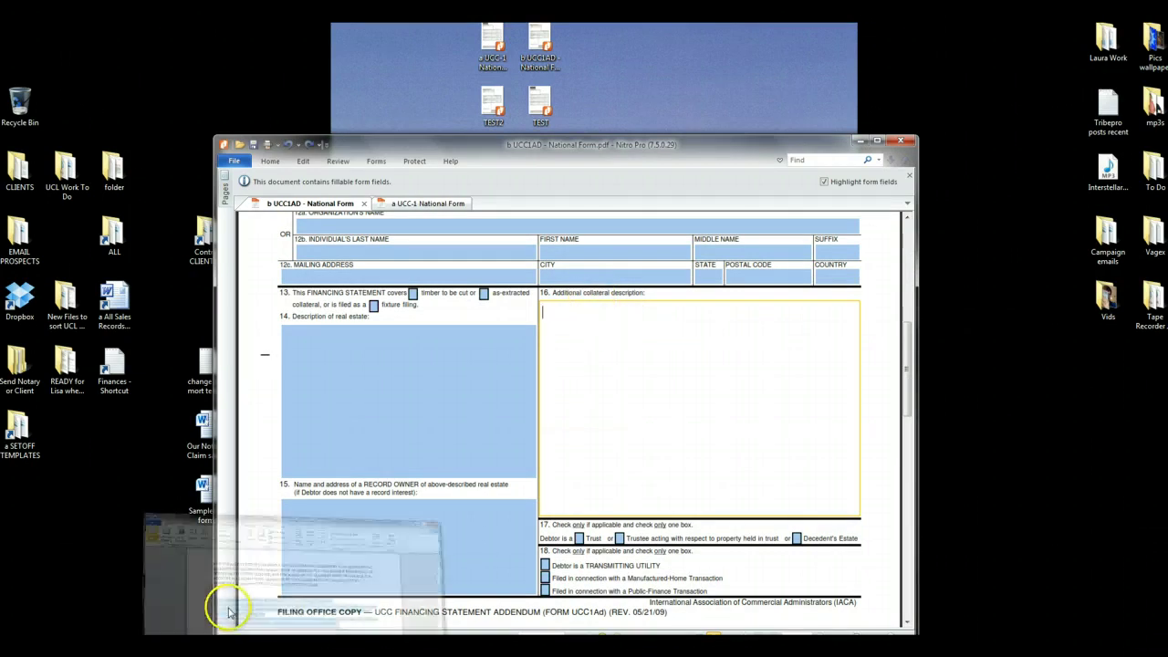
{"action": "left_click", "coordinate": [375, 473]}
{"action": "left_click_drag", "start_coordinate": [533, 465], "coordinate": [278, 402]}
{"action": "key", "text": "ctrl+c"}
{"action": "left_click", "coordinate": [463, 164]}
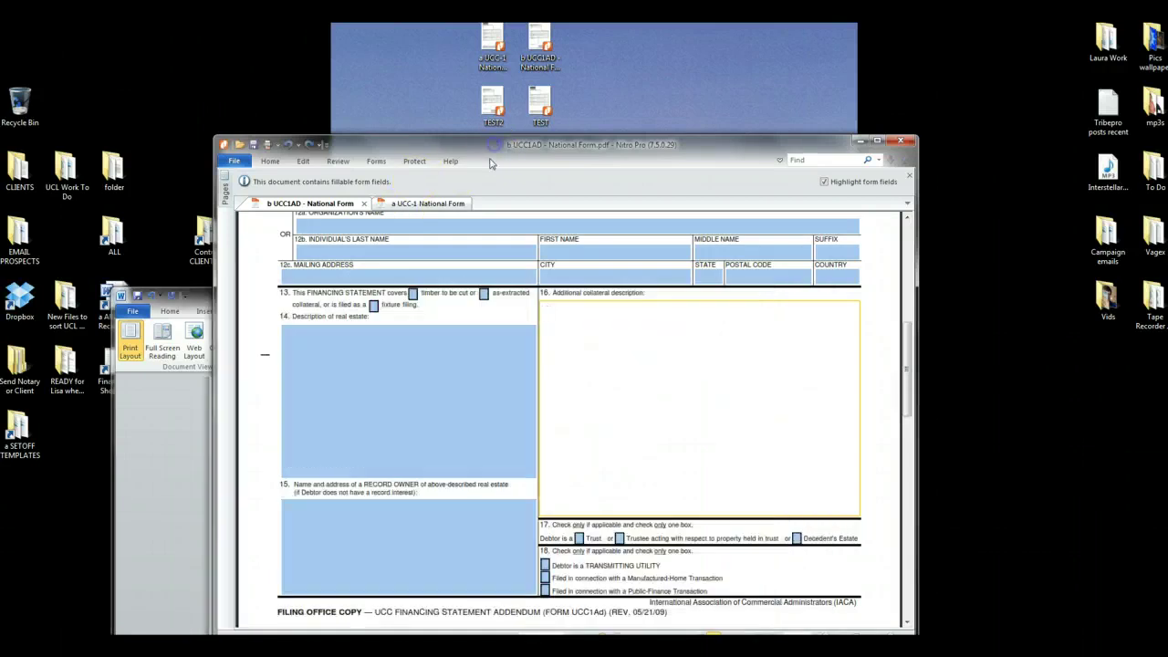
{"action": "scroll", "coordinate": [483, 437], "scroll_direction": "up", "scroll_amount": 5}
{"action": "scroll", "coordinate": [462, 428], "scroll_direction": "up", "scroll_amount": 1}
{"action": "left_click", "coordinate": [300, 377]}
{"action": "key", "text": "ctrl+v"}
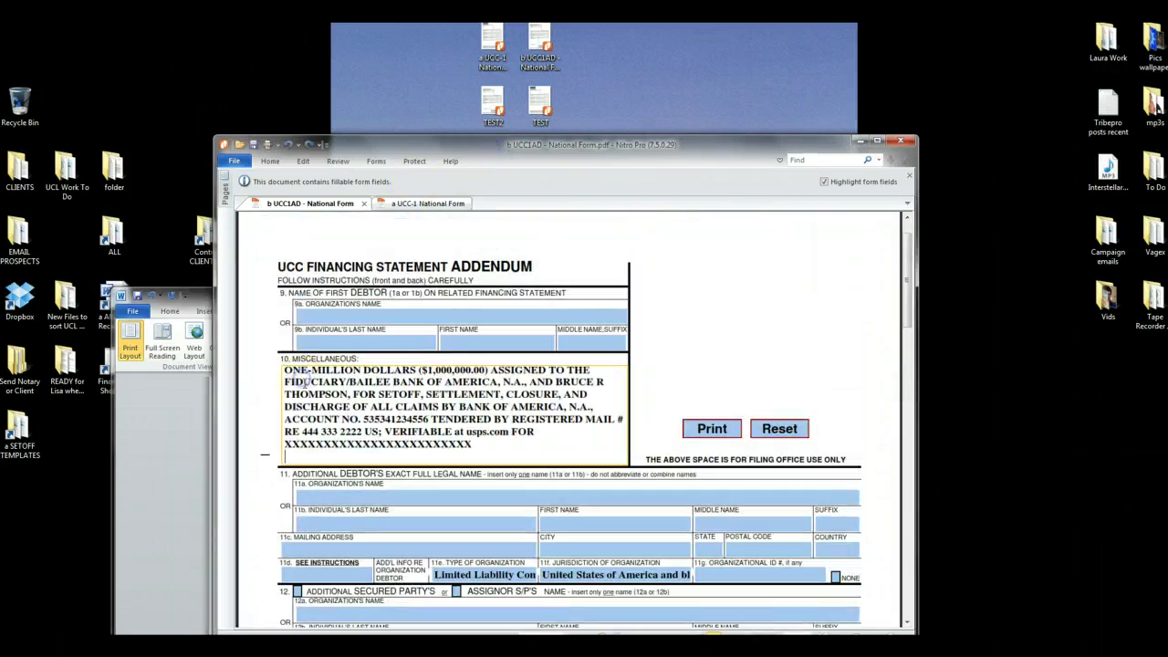
{"action": "triple_click", "coordinate": [520, 453]}
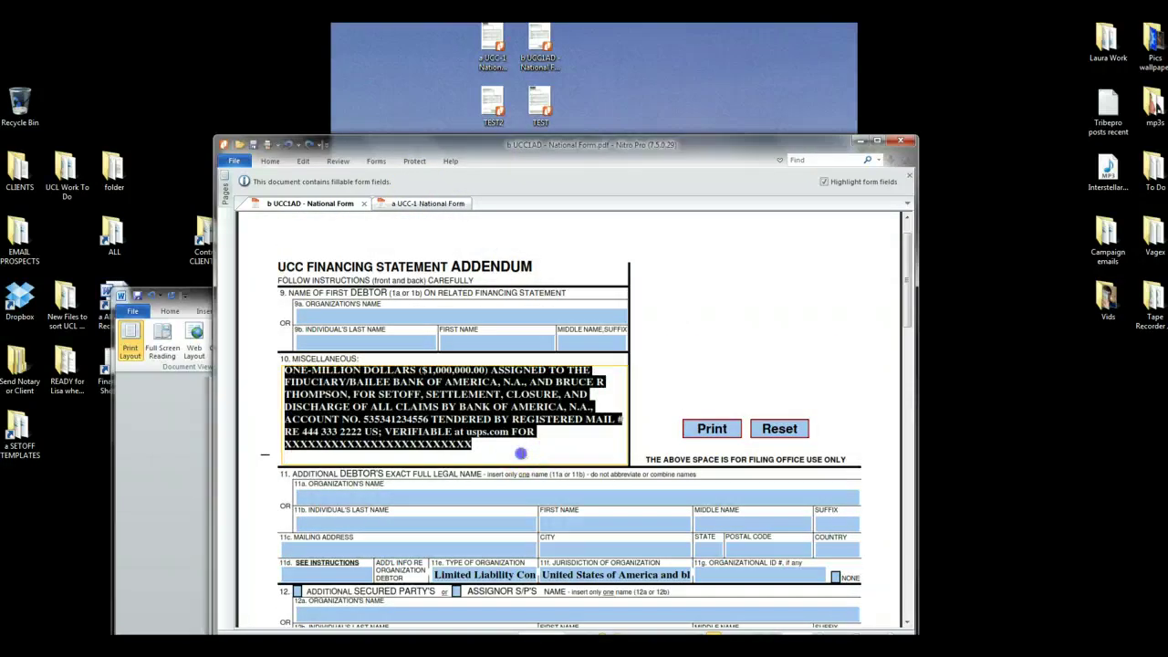
{"action": "left_click", "coordinate": [482, 409]}
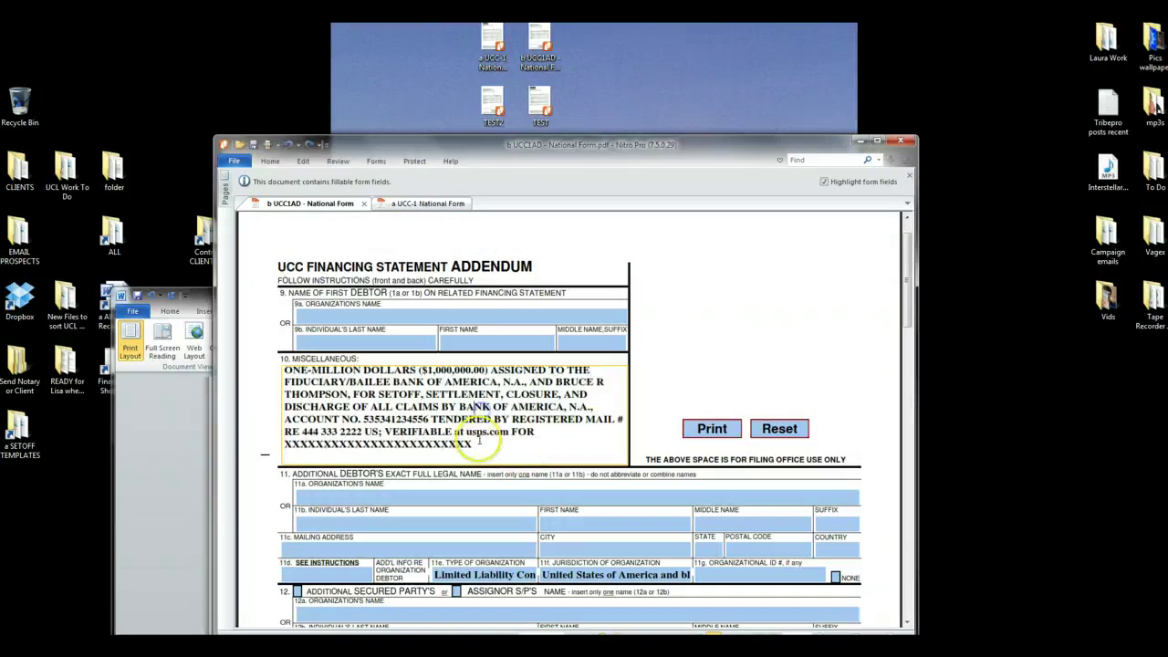
Step: Paste the 'further described' land paragraph from Word into collateral description field 16
{"action": "left_click", "coordinate": [512, 574]}
{"action": "scroll", "coordinate": [621, 520], "scroll_direction": "down", "scroll_amount": 3}
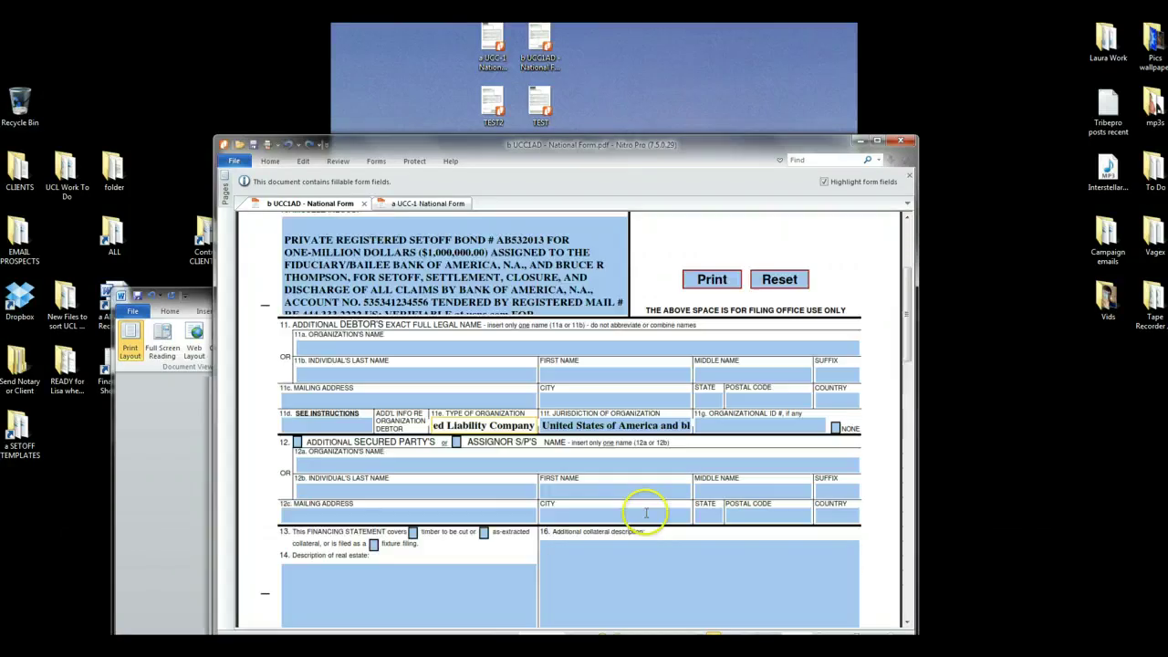
{"action": "left_click", "coordinate": [182, 450]}
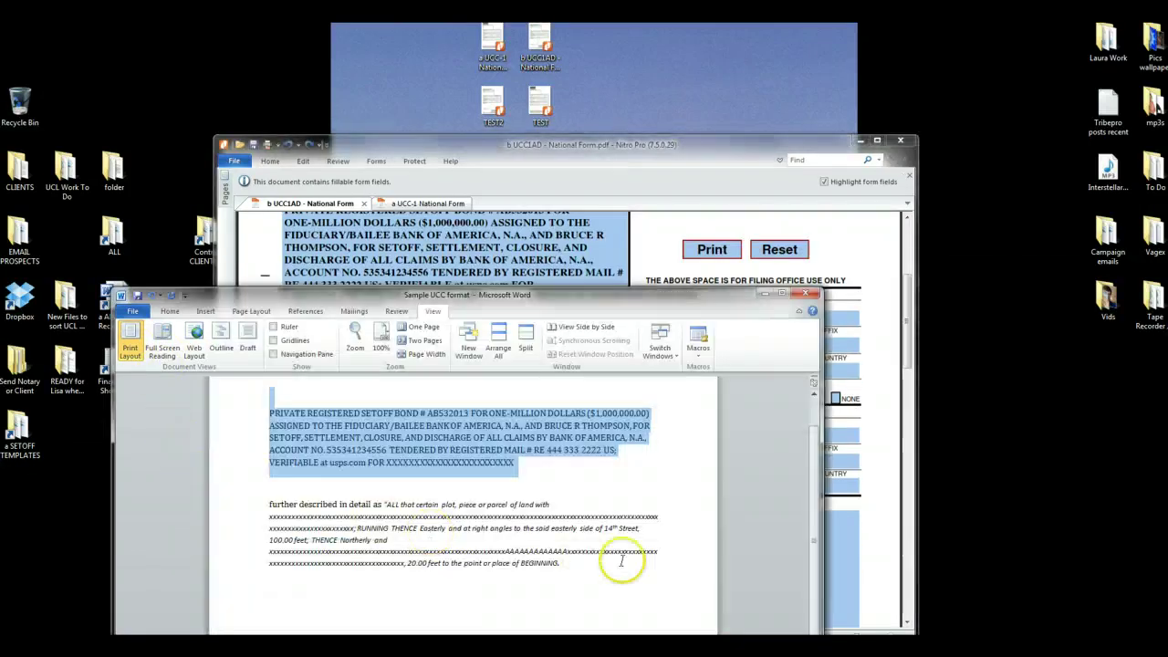
{"action": "left_click_drag", "start_coordinate": [570, 563], "coordinate": [253, 503]}
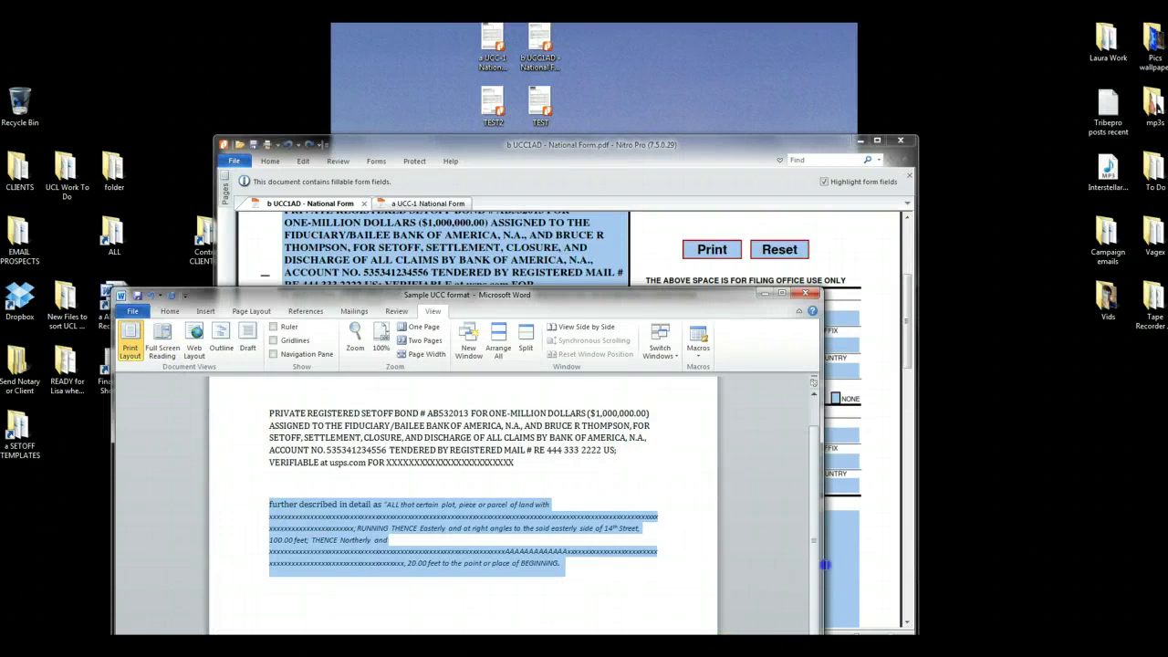
{"action": "left_click", "coordinate": [824, 565]}
{"action": "scroll", "coordinate": [651, 461], "scroll_direction": "down", "scroll_amount": 3}
{"action": "left_click", "coordinate": [652, 462]}
{"action": "key", "text": "ctrl+v"}
{"action": "scroll", "coordinate": [633, 448], "scroll_direction": "up", "scroll_amount": 2}
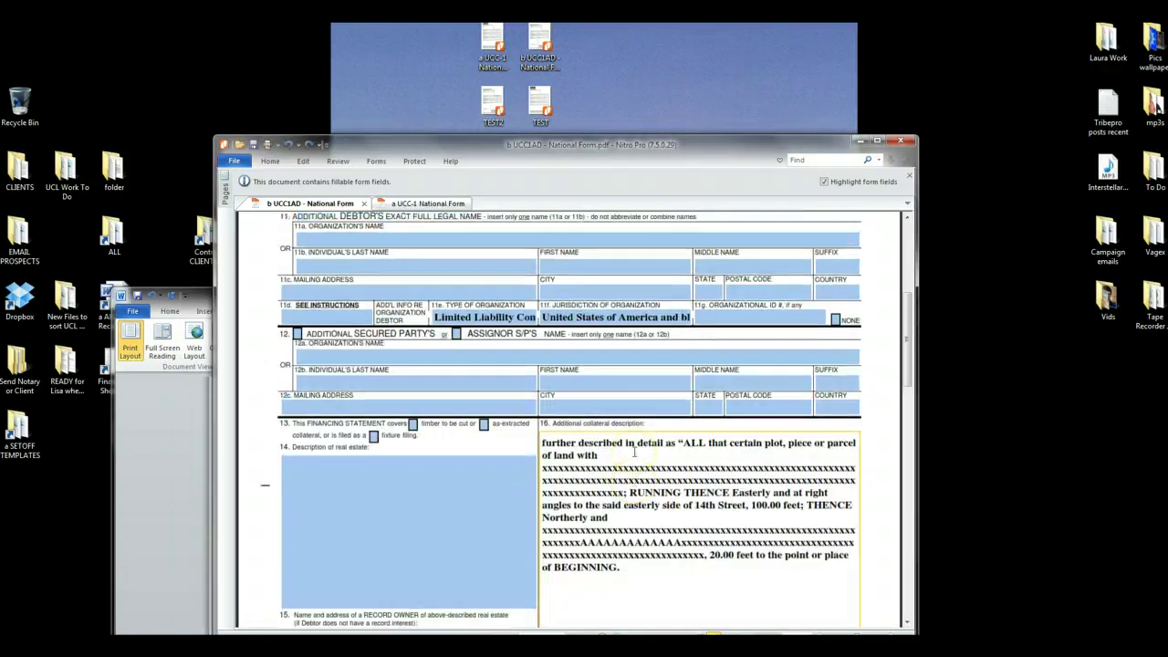
{"action": "scroll", "coordinate": [634, 451], "scroll_direction": "up", "scroll_amount": 3}
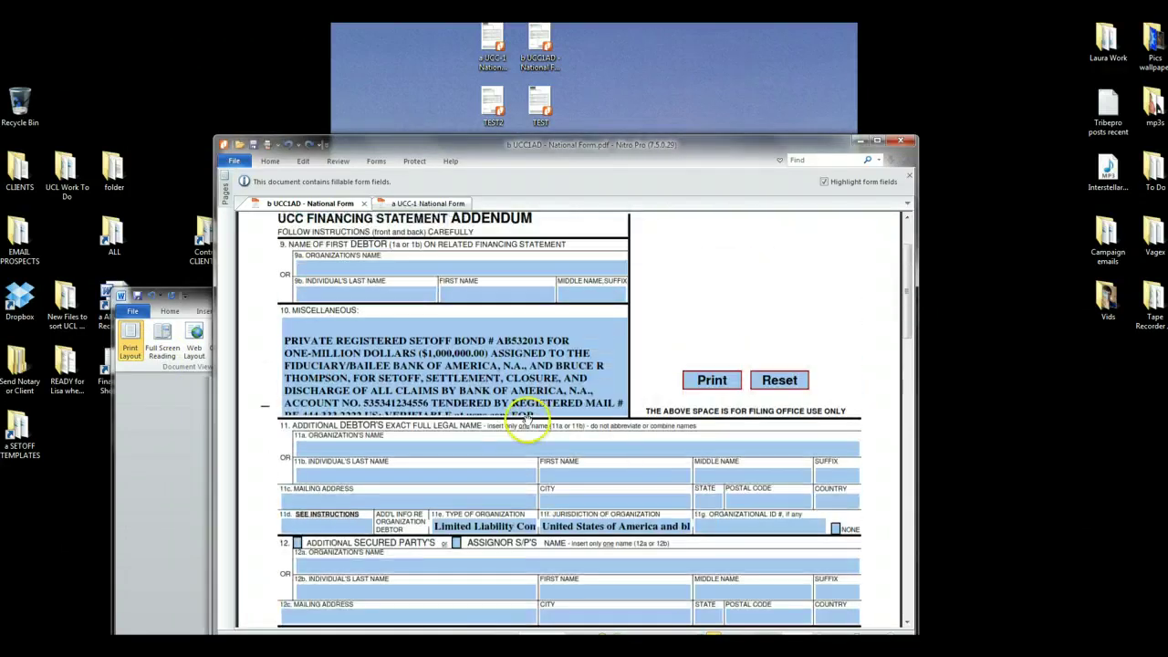
{"action": "scroll", "coordinate": [528, 426], "scroll_direction": "up", "scroll_amount": 1}
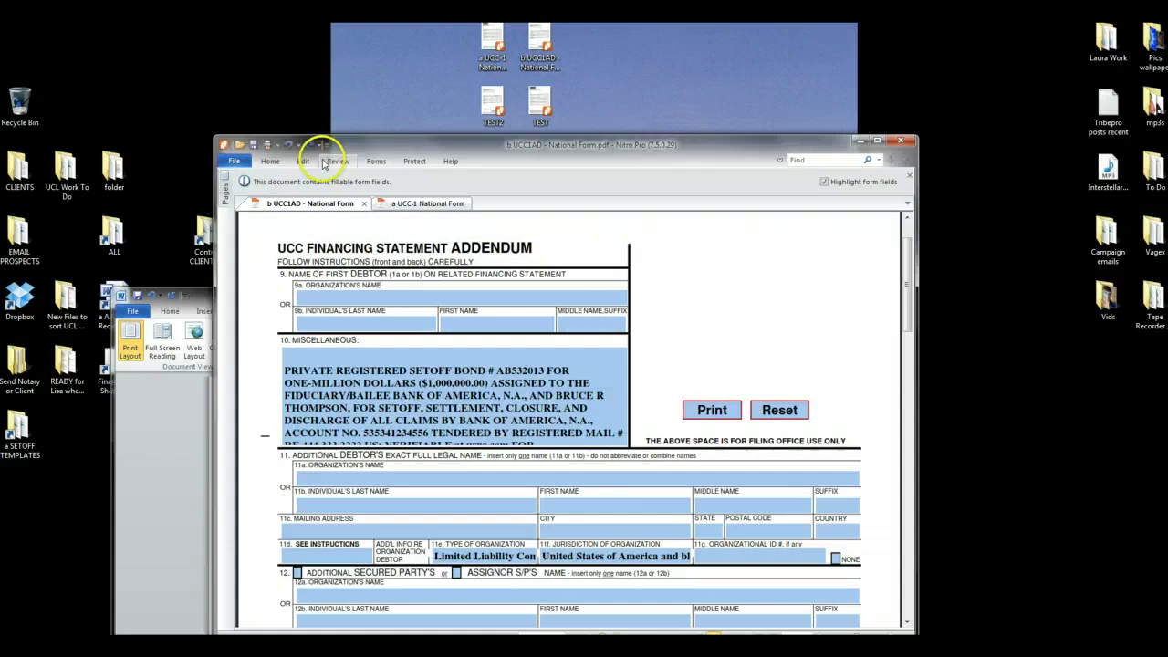
Step: Turn on Edit All Fields from the Forms tools so each field shows its name
{"action": "left_click", "coordinate": [377, 162]}
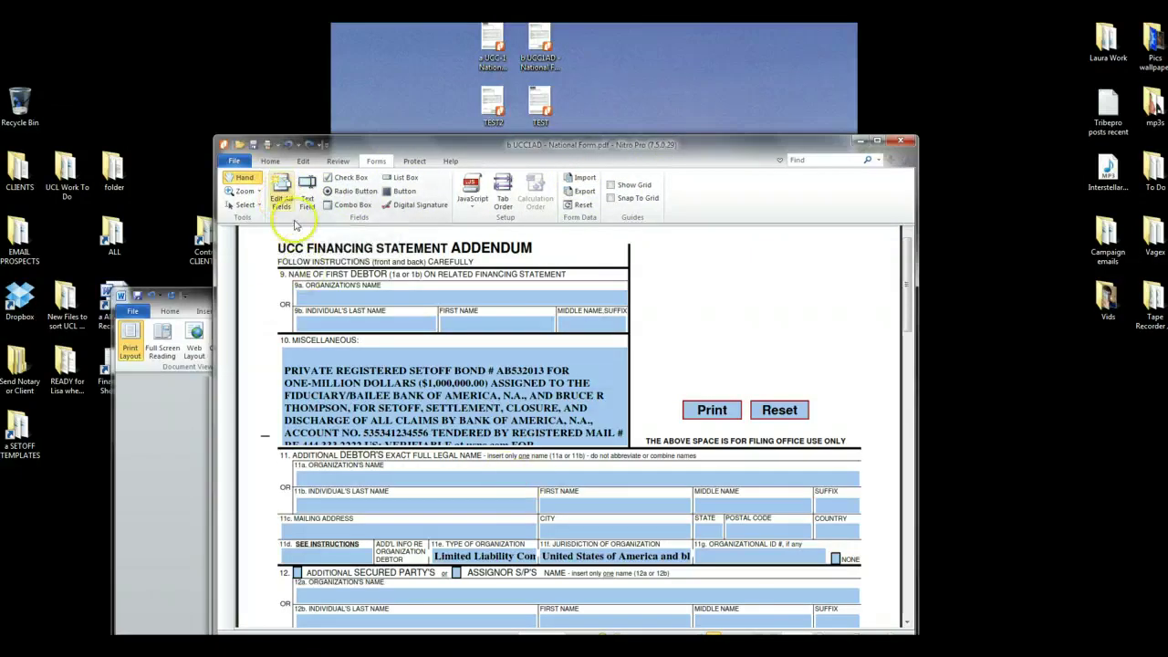
{"action": "left_click", "coordinate": [281, 195]}
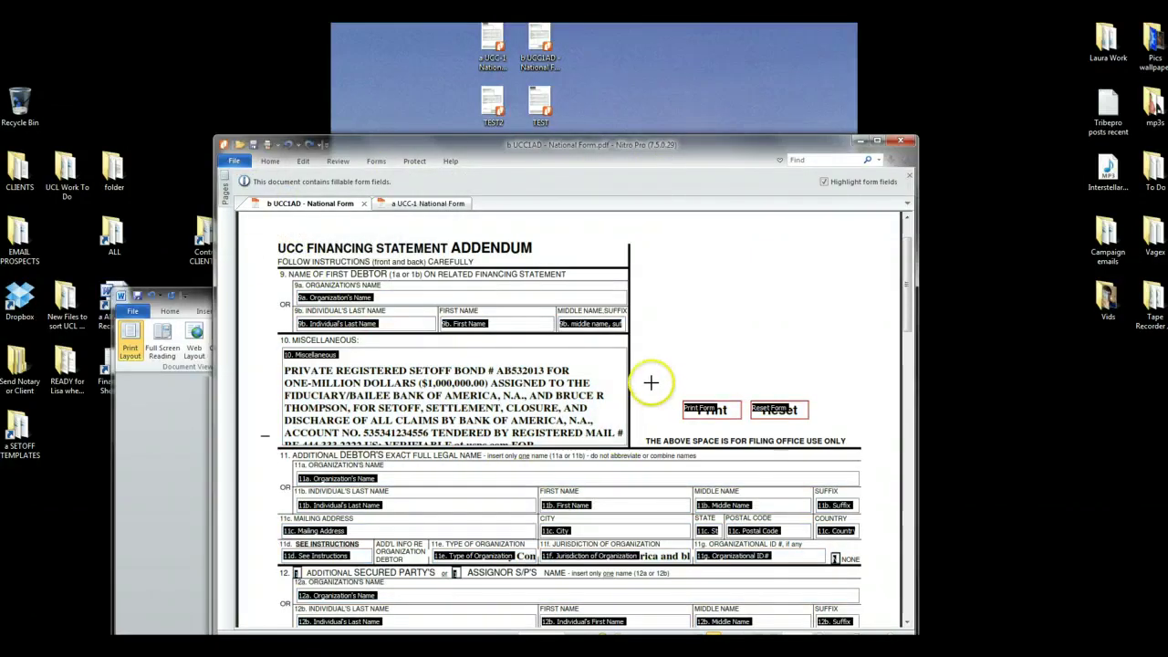
Step: Set the Miscellaneous field's font size to Auto in its Properties
{"action": "right_click", "coordinate": [447, 397]}
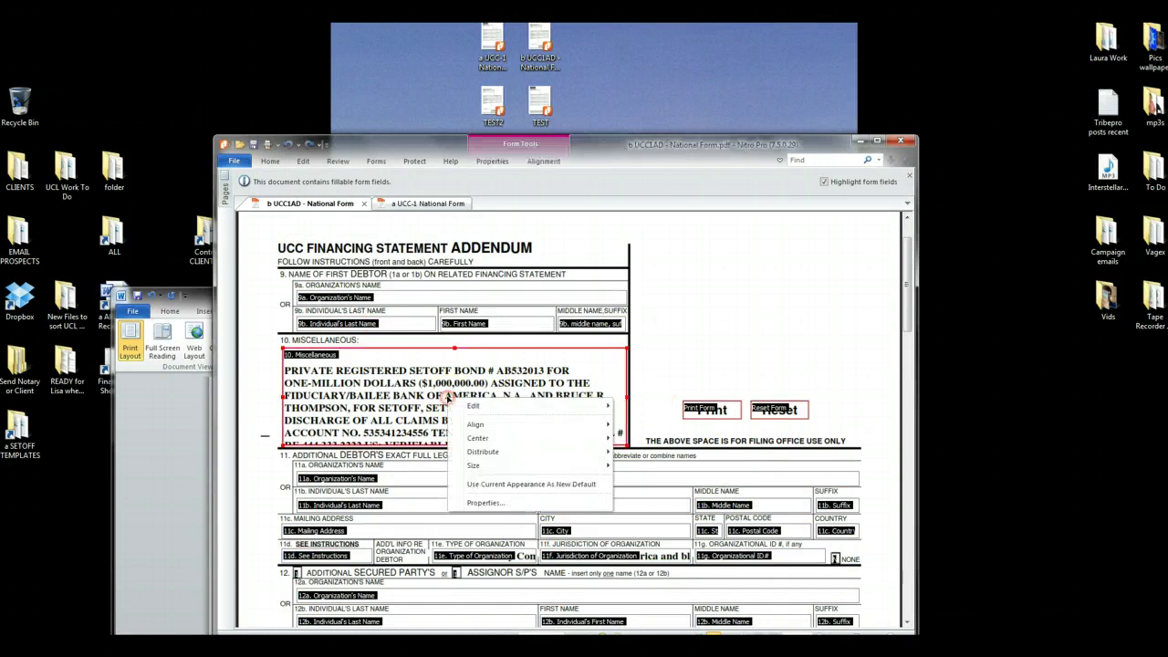
{"action": "left_click", "coordinate": [486, 503]}
{"action": "left_click", "coordinate": [499, 280]}
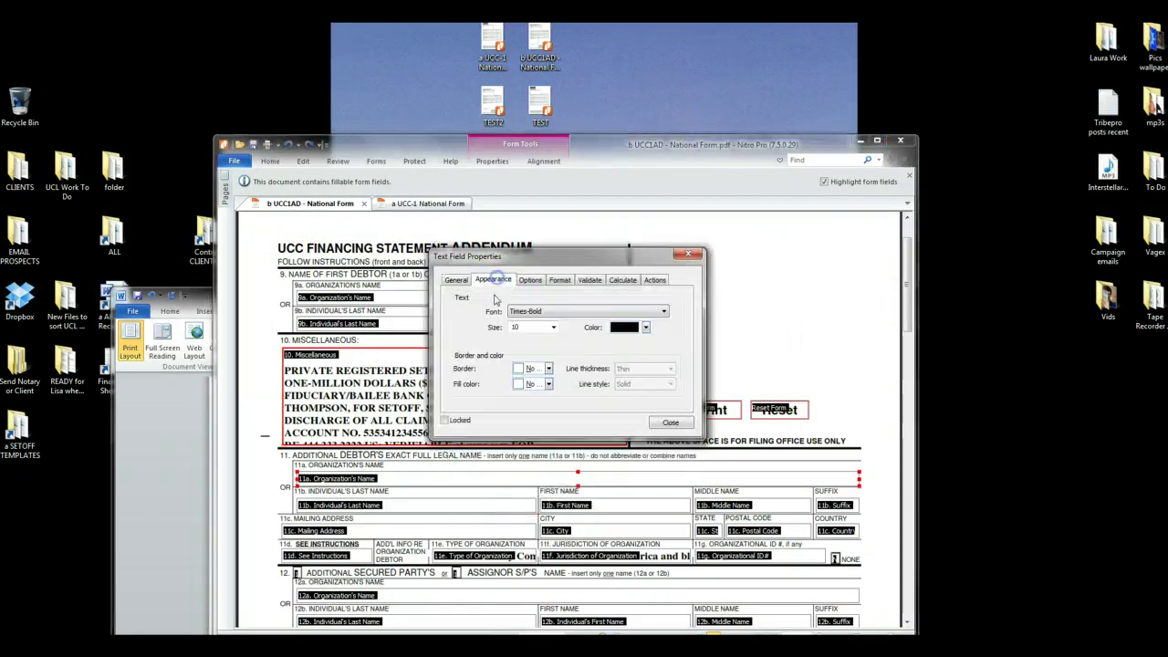
{"action": "left_click", "coordinate": [553, 327]}
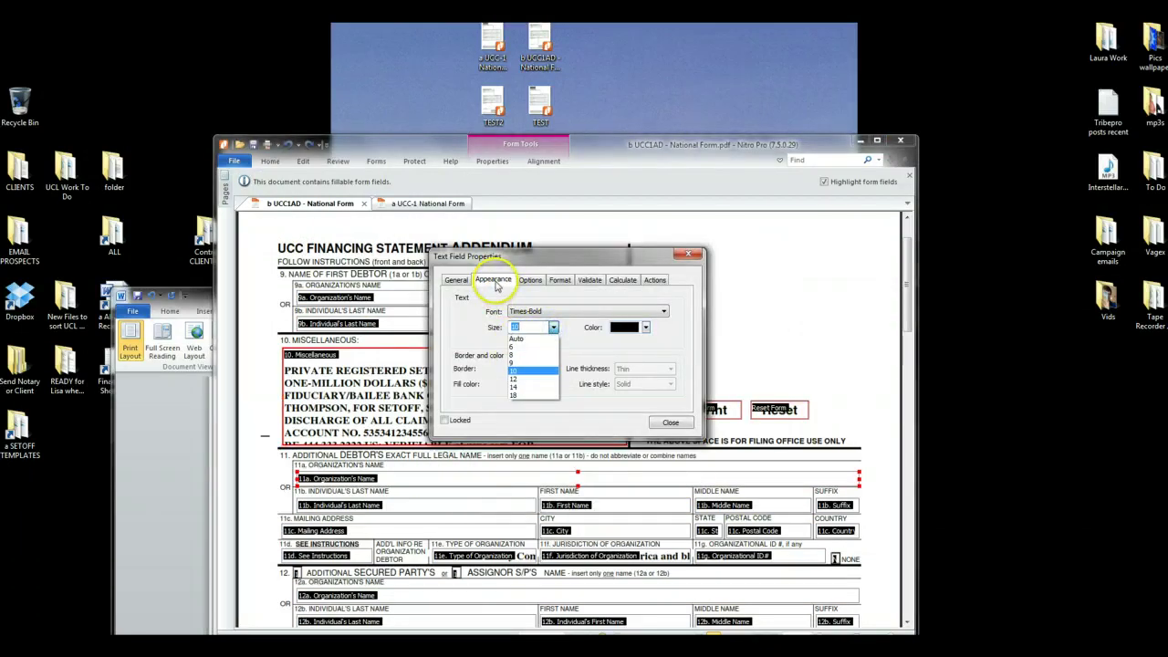
{"action": "left_click", "coordinate": [516, 339]}
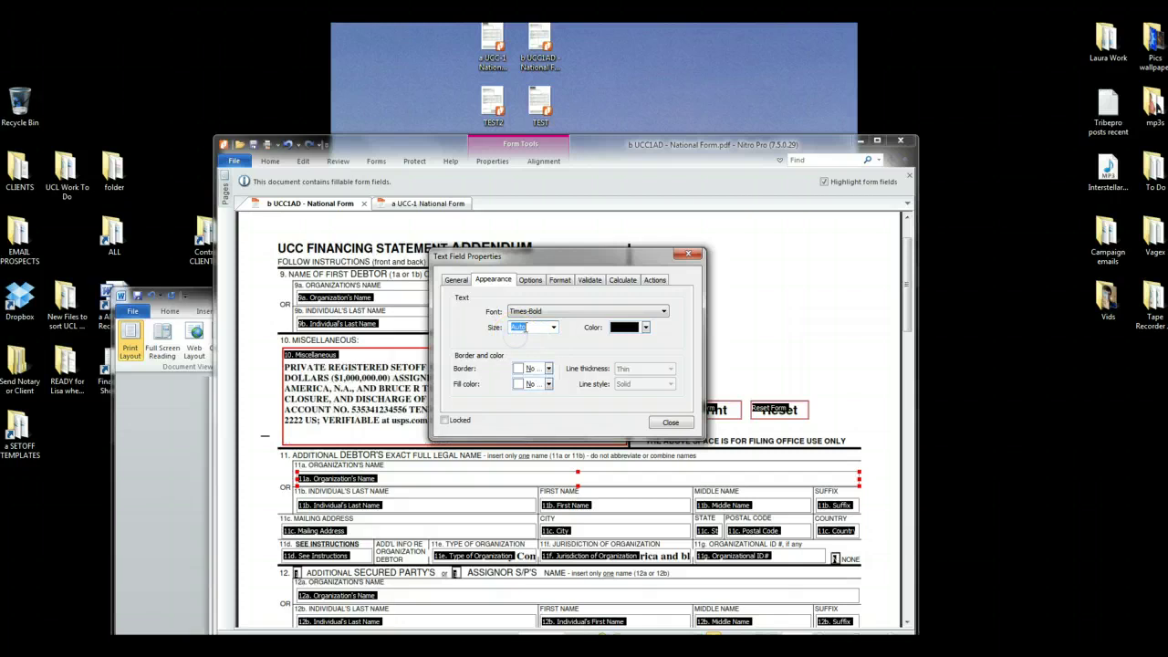
{"action": "left_click", "coordinate": [530, 280]}
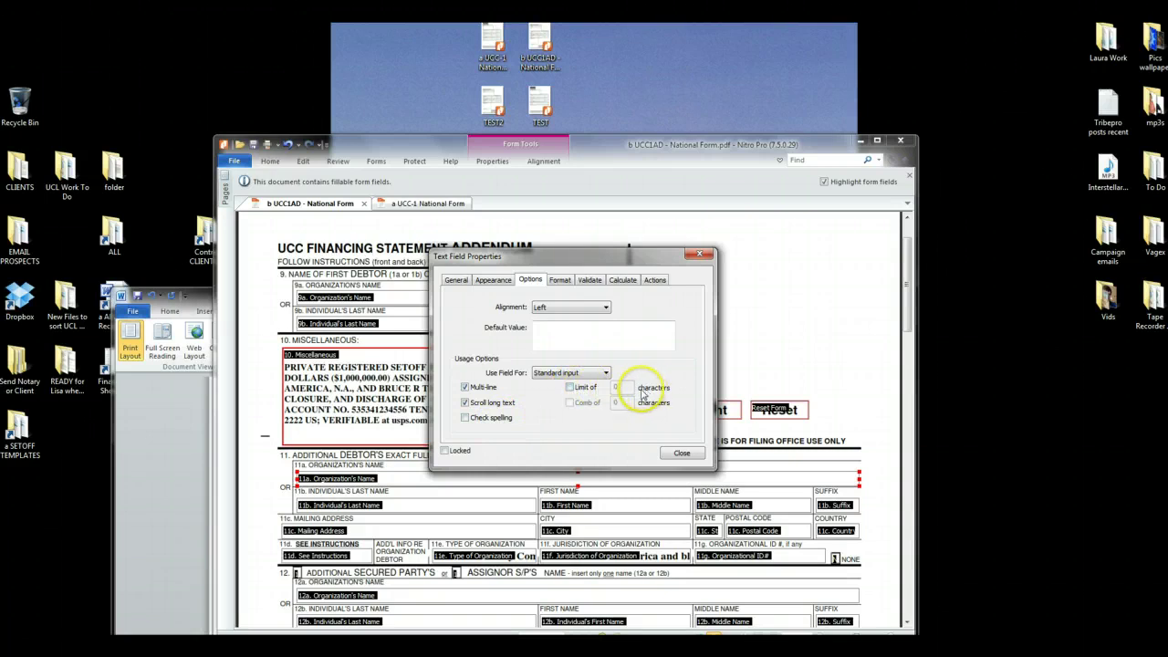
{"action": "left_click", "coordinate": [676, 454]}
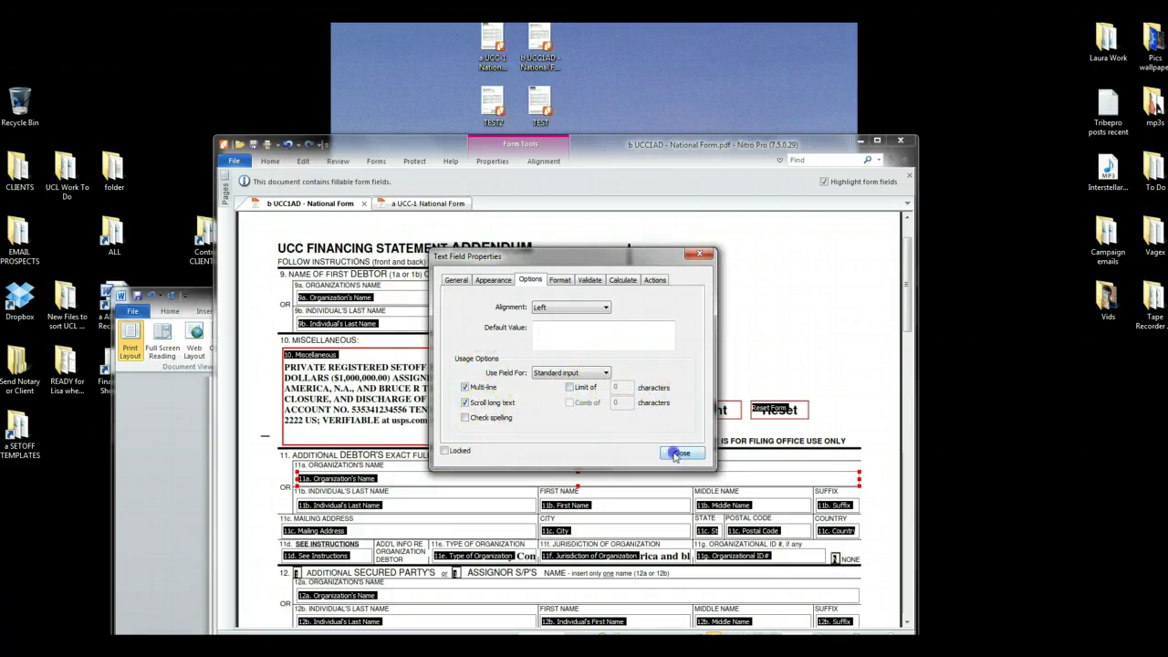
Step: Set the 11f Jurisdiction of Organization field's font size to Auto
{"action": "scroll", "coordinate": [626, 438], "scroll_direction": "down", "scroll_amount": 1}
{"action": "left_click", "coordinate": [504, 523]}
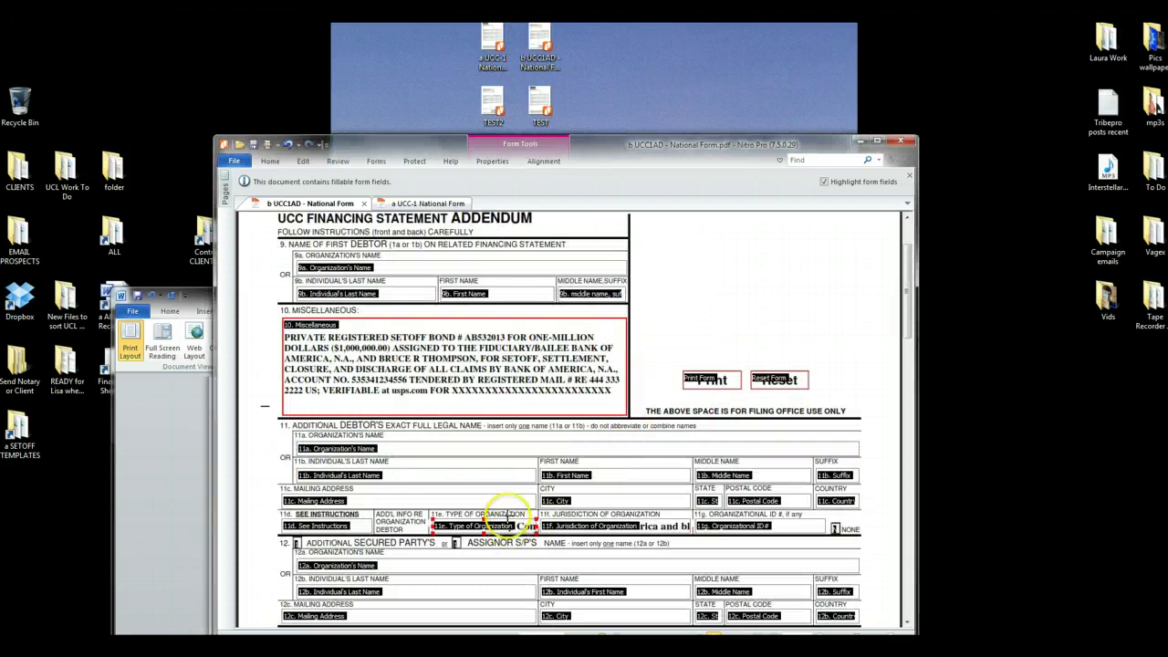
{"action": "scroll", "coordinate": [588, 534], "scroll_direction": "down", "scroll_amount": 1}
{"action": "left_click", "coordinate": [655, 497]}
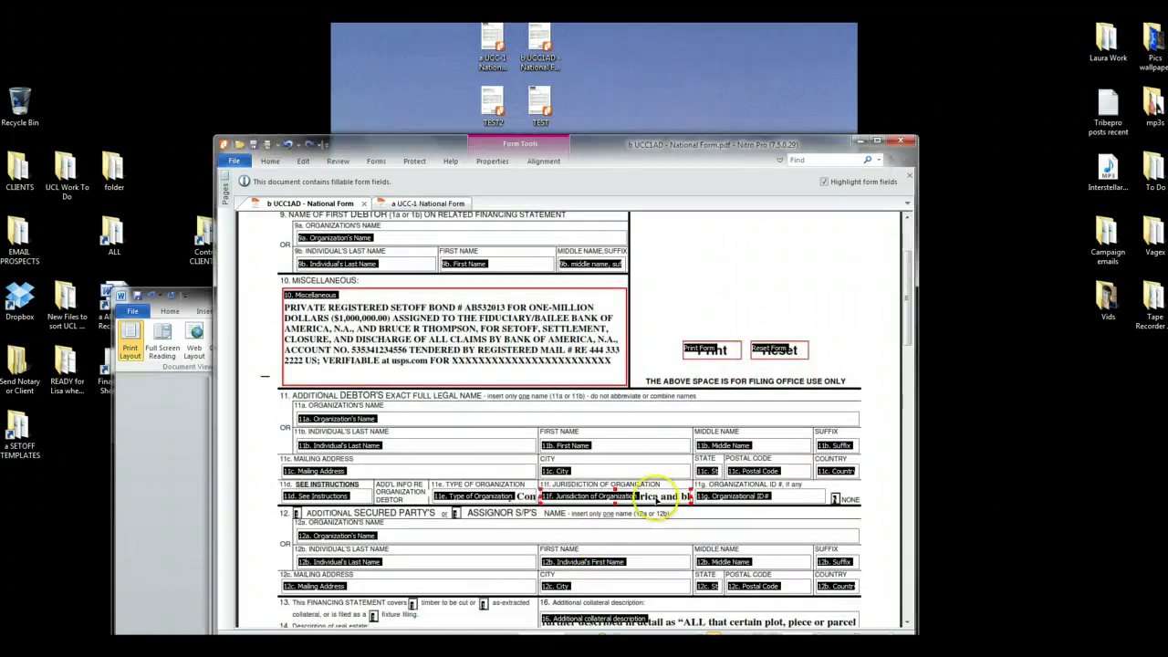
{"action": "right_click", "coordinate": [655, 498]}
{"action": "left_click", "coordinate": [691, 603]}
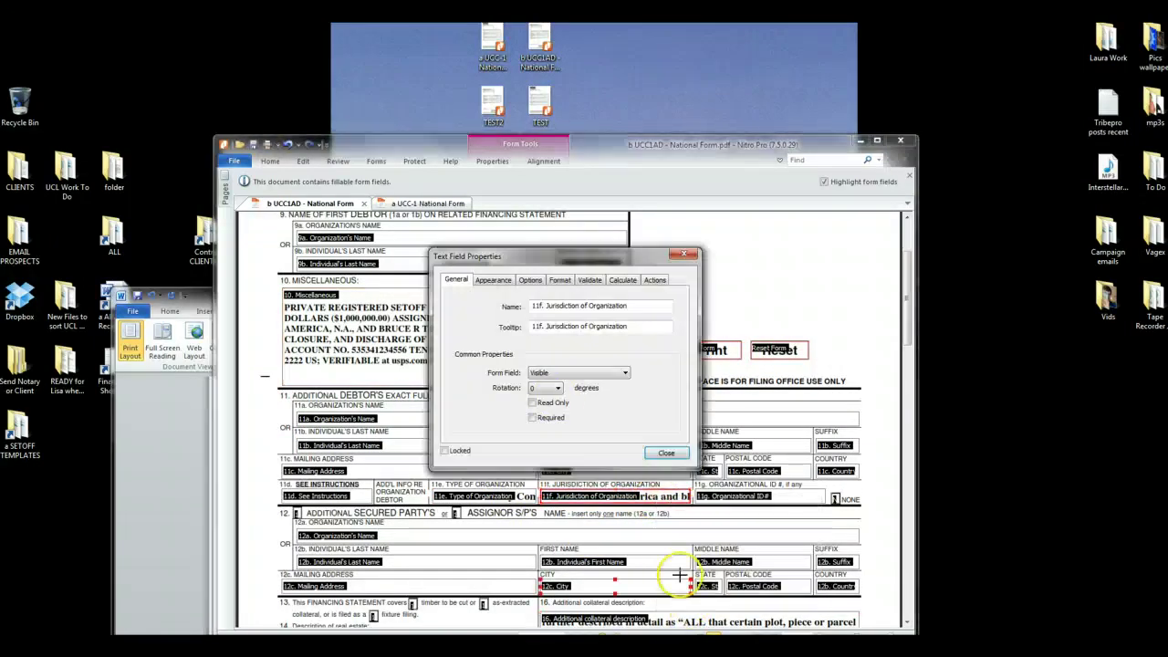
{"action": "left_click", "coordinate": [493, 279]}
{"action": "left_click", "coordinate": [553, 327]}
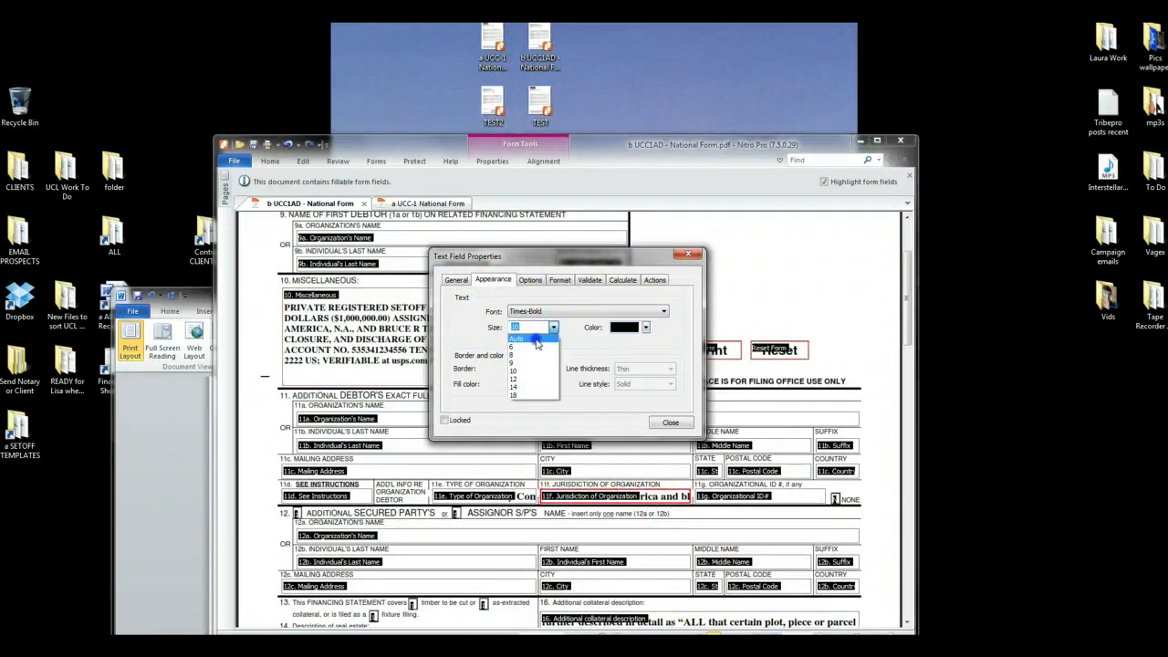
{"action": "left_click", "coordinate": [536, 339]}
{"action": "left_click", "coordinate": [670, 423]}
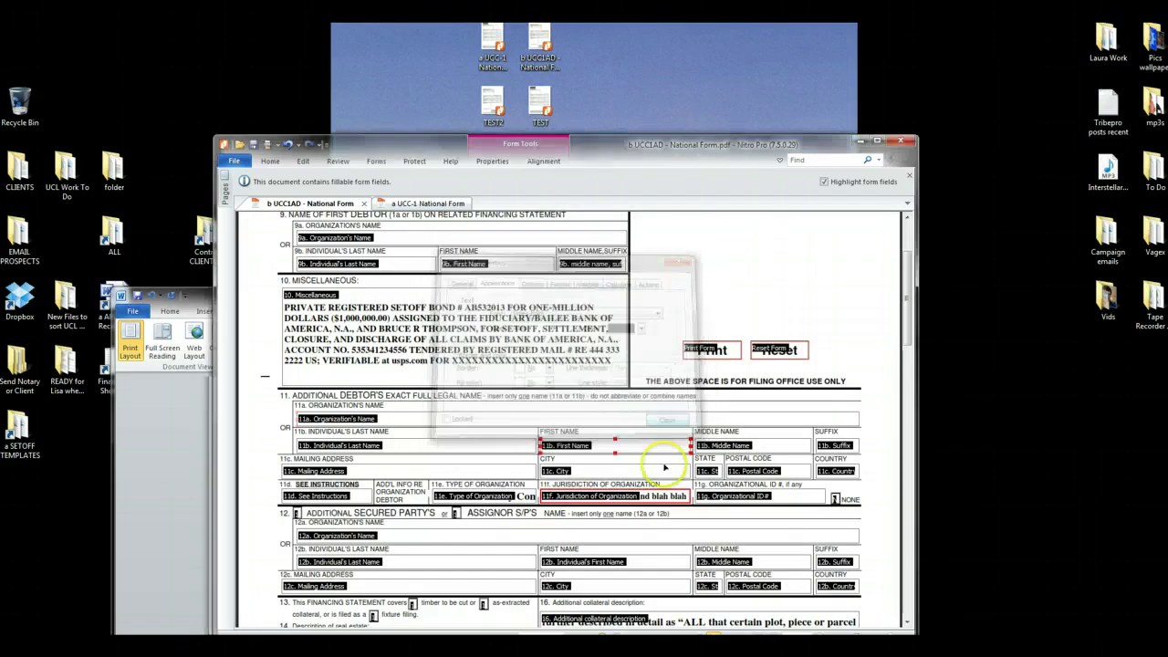
Step: Set the 11e Type of Organization field's font size to Auto
{"action": "right_click", "coordinate": [509, 496]}
{"action": "left_click", "coordinate": [547, 606]}
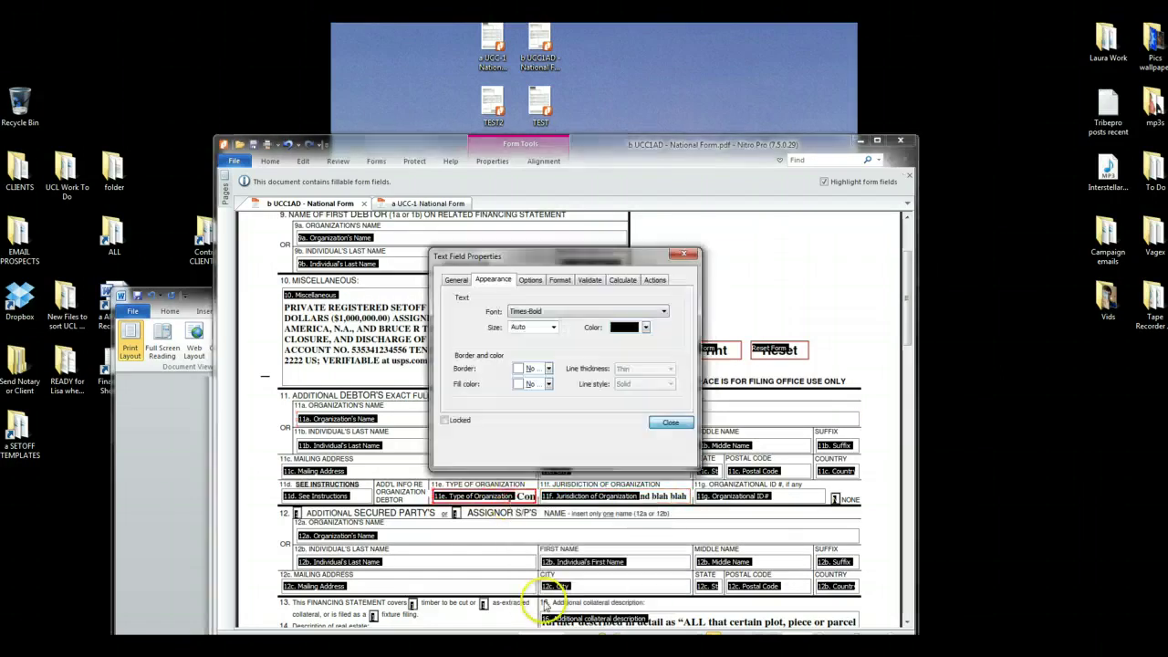
{"action": "left_click", "coordinate": [493, 279]}
{"action": "left_click", "coordinate": [552, 328]}
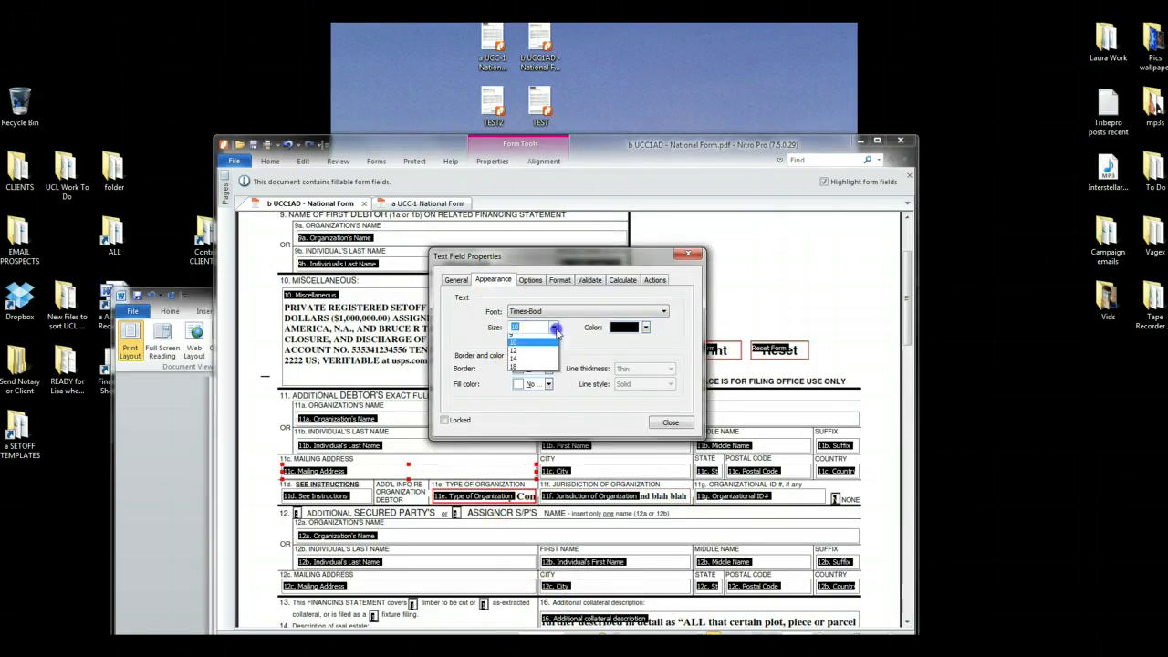
{"action": "left_click", "coordinate": [536, 340]}
{"action": "left_click", "coordinate": [670, 422]}
Step: Set collateral description field 16's font size to Auto
{"action": "scroll", "coordinate": [669, 429], "scroll_direction": "down", "scroll_amount": 3}
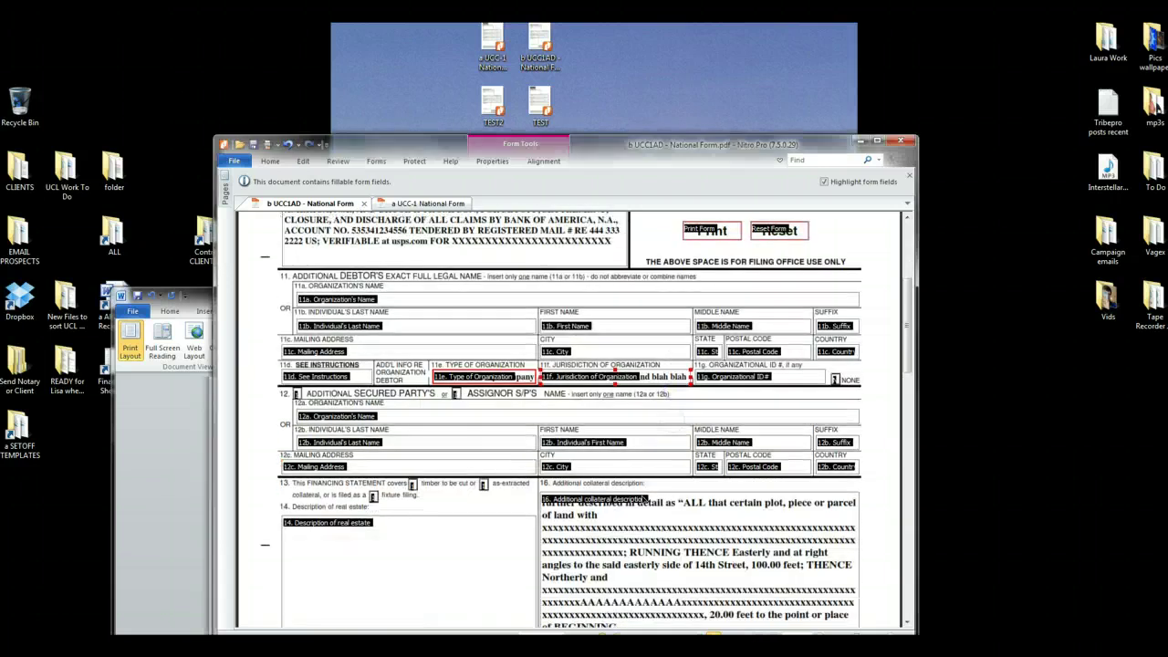
{"action": "right_click", "coordinate": [670, 559]}
{"action": "left_click", "coordinate": [694, 553]}
{"action": "left_click", "coordinate": [493, 279]}
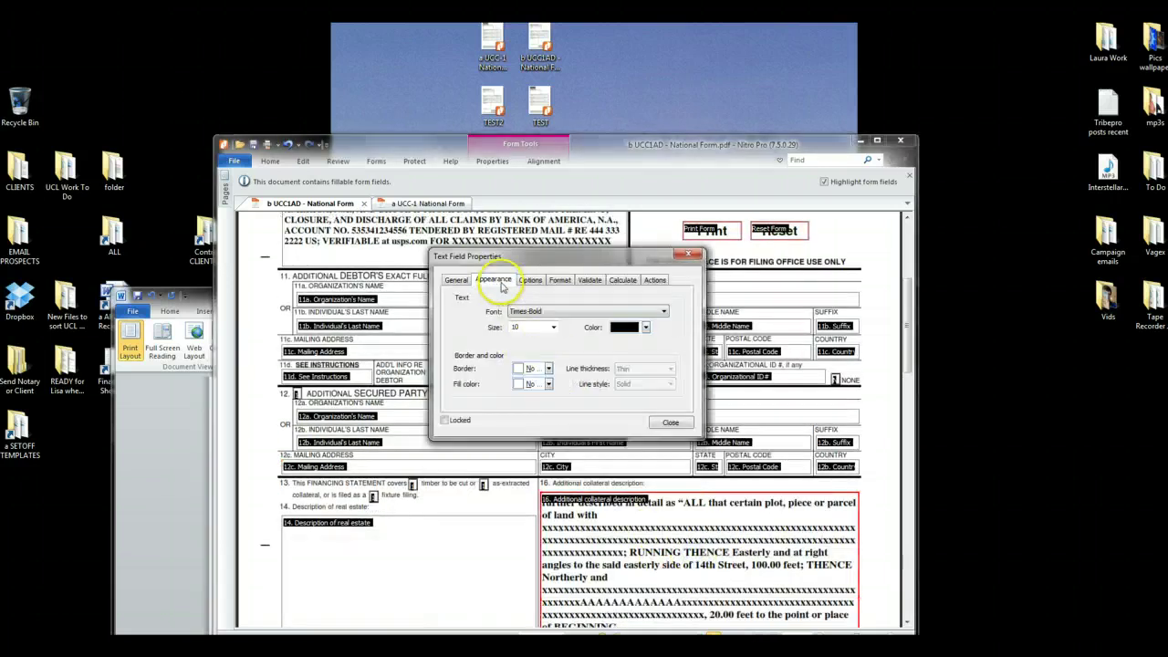
{"action": "left_click", "coordinate": [553, 326]}
{"action": "left_click", "coordinate": [529, 339]}
{"action": "left_click", "coordinate": [670, 422]}
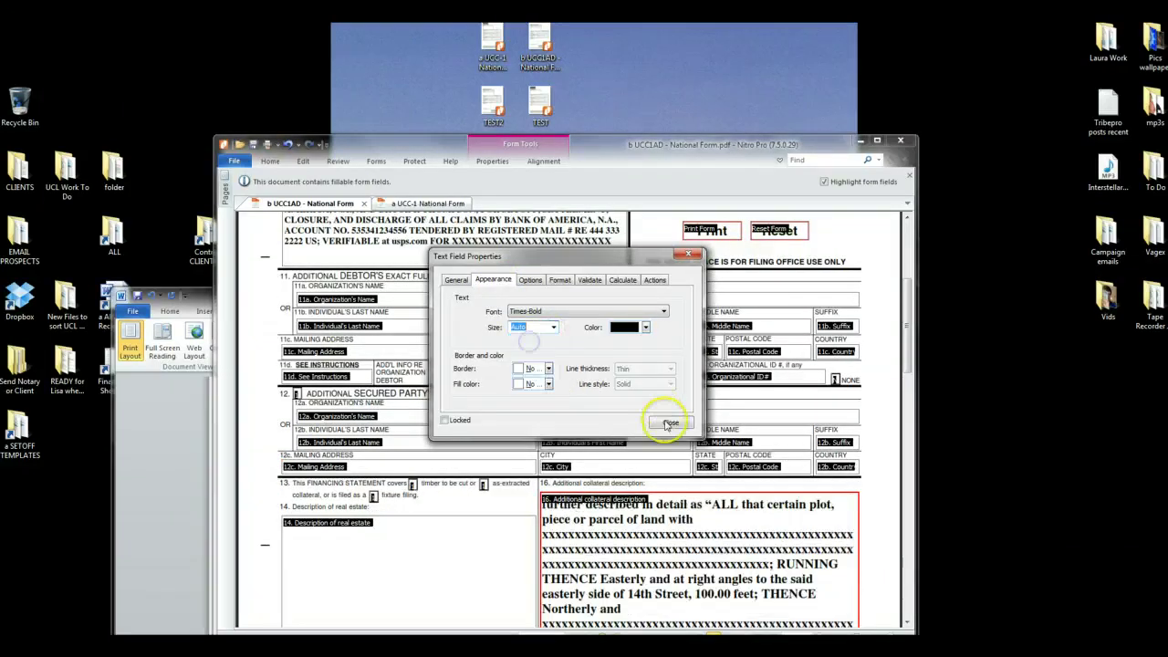
{"action": "scroll", "coordinate": [775, 391], "scroll_direction": "up", "scroll_amount": 5}
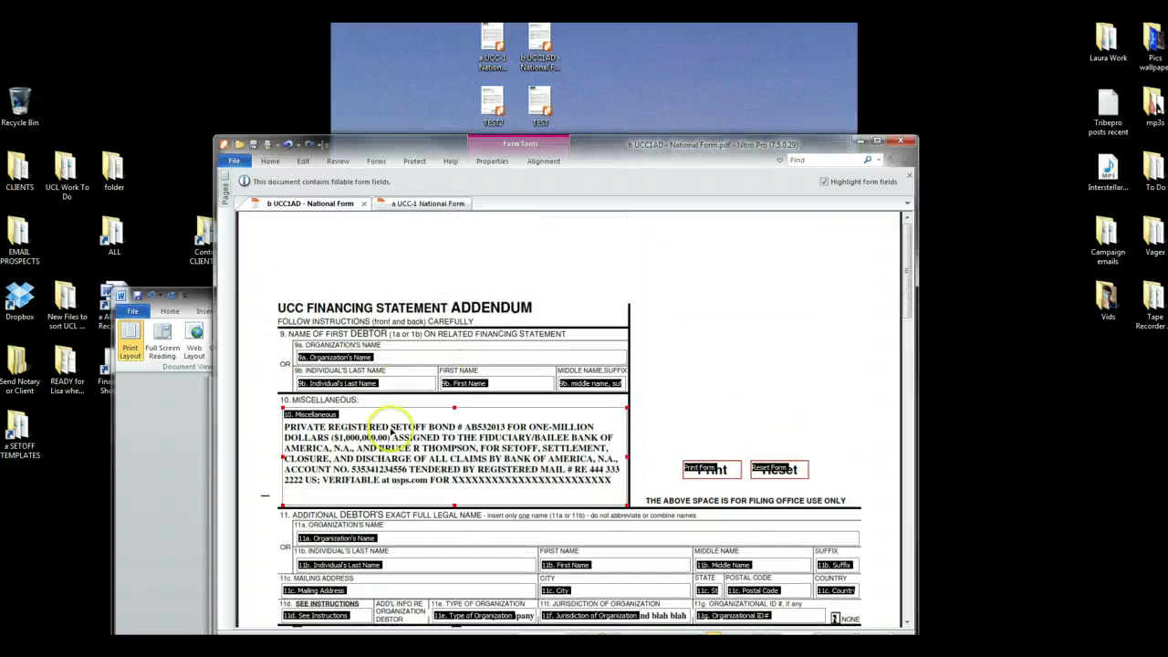
Step: Save the form as test333 on the desktop with Save As
{"action": "left_click", "coordinate": [794, 190]}
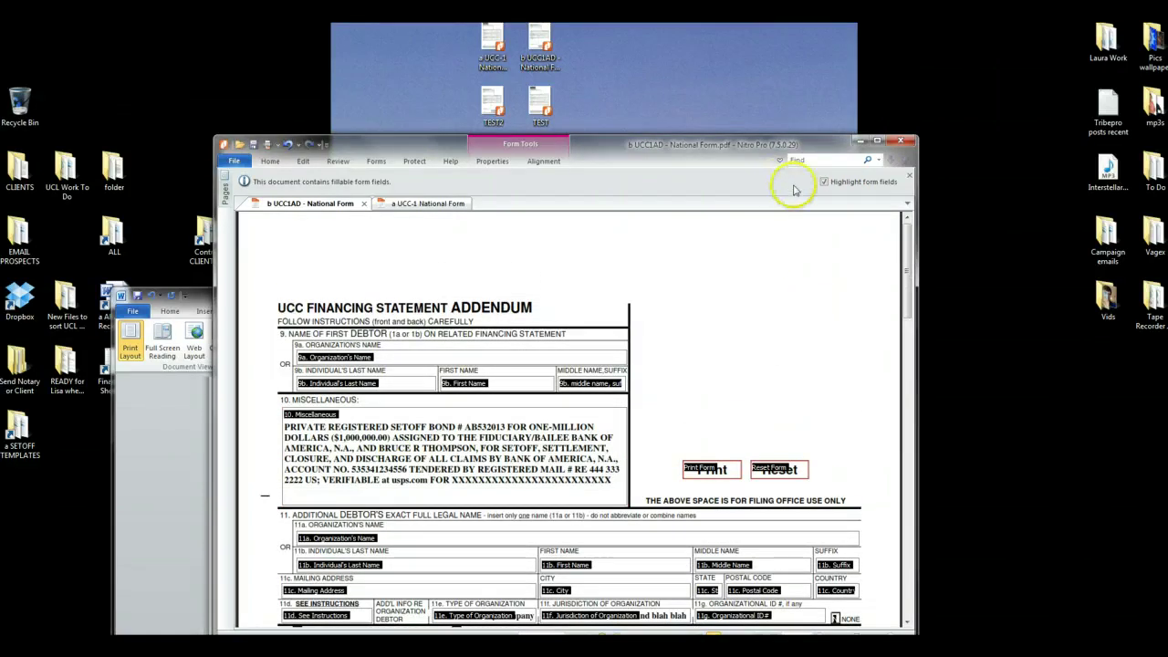
{"action": "left_click", "coordinate": [237, 160]}
{"action": "left_click", "coordinate": [247, 219]}
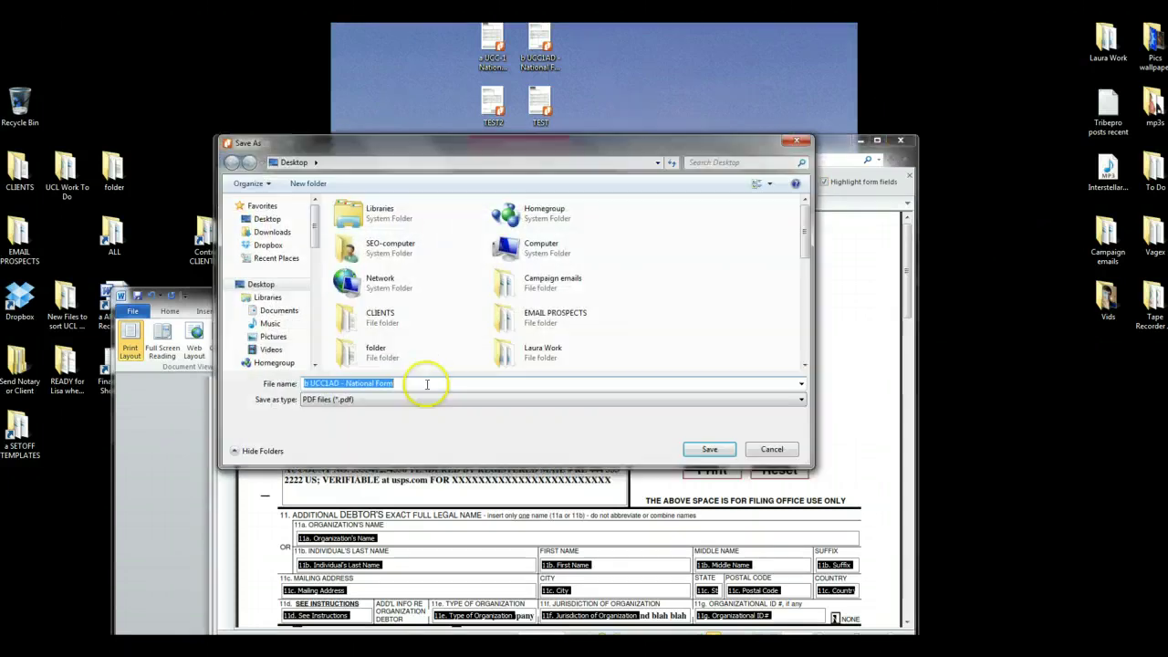
{"action": "type", "text": "f"}
{"action": "key", "text": "shift+Tab"}
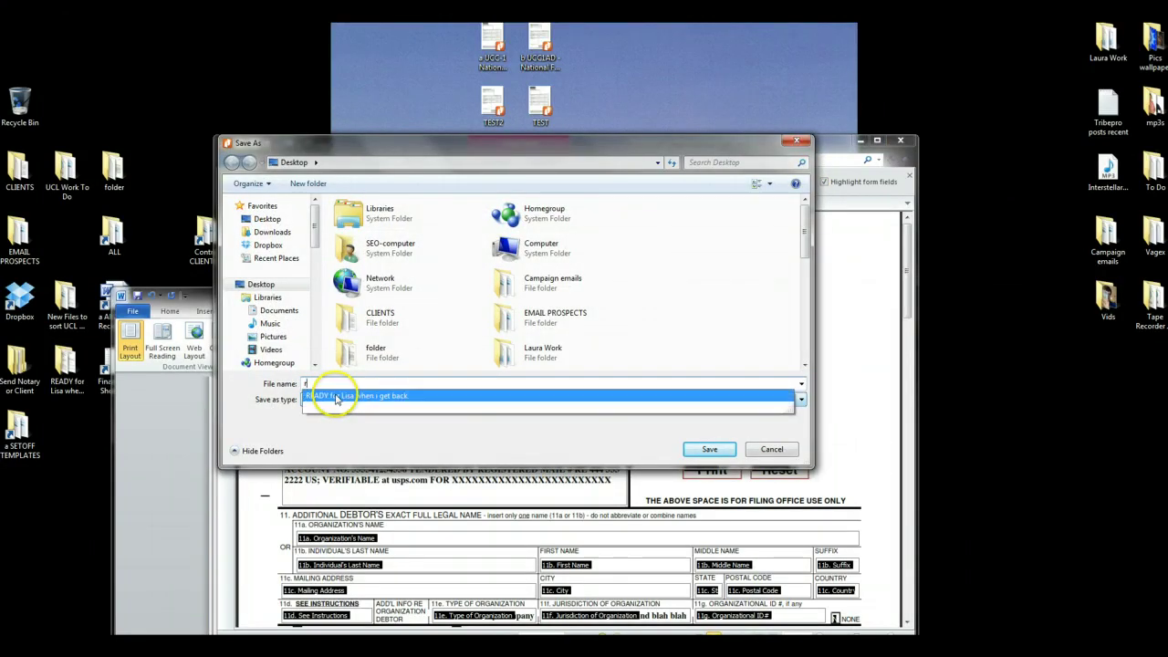
{"action": "type", "text": "test"}
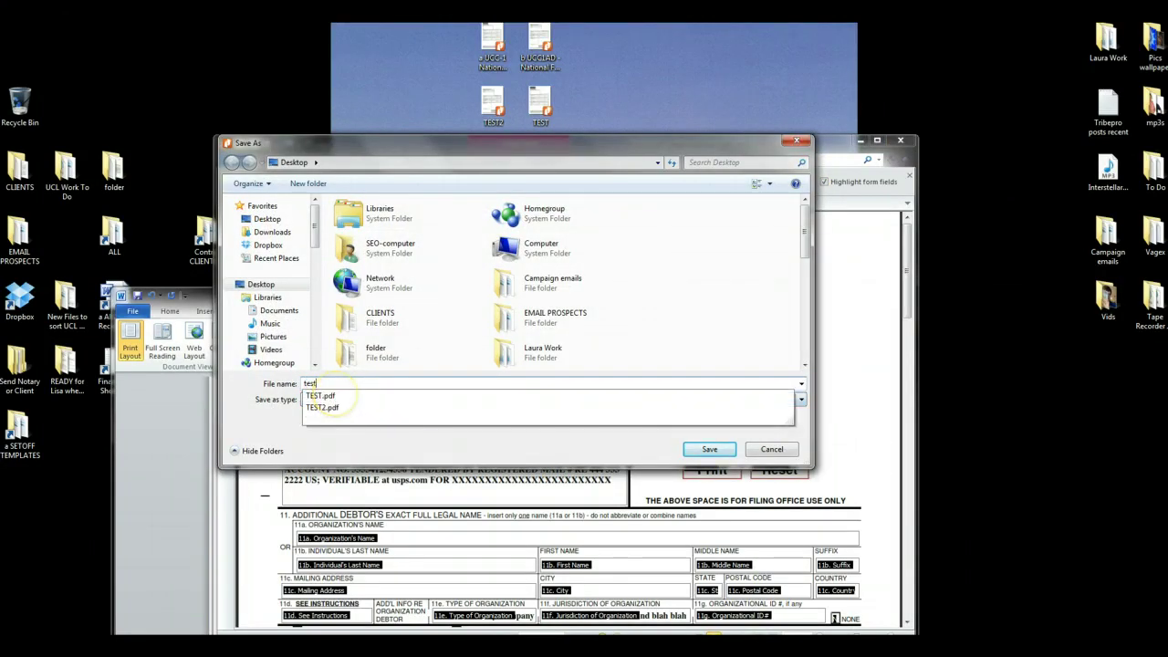
{"action": "type", "text": "333"}
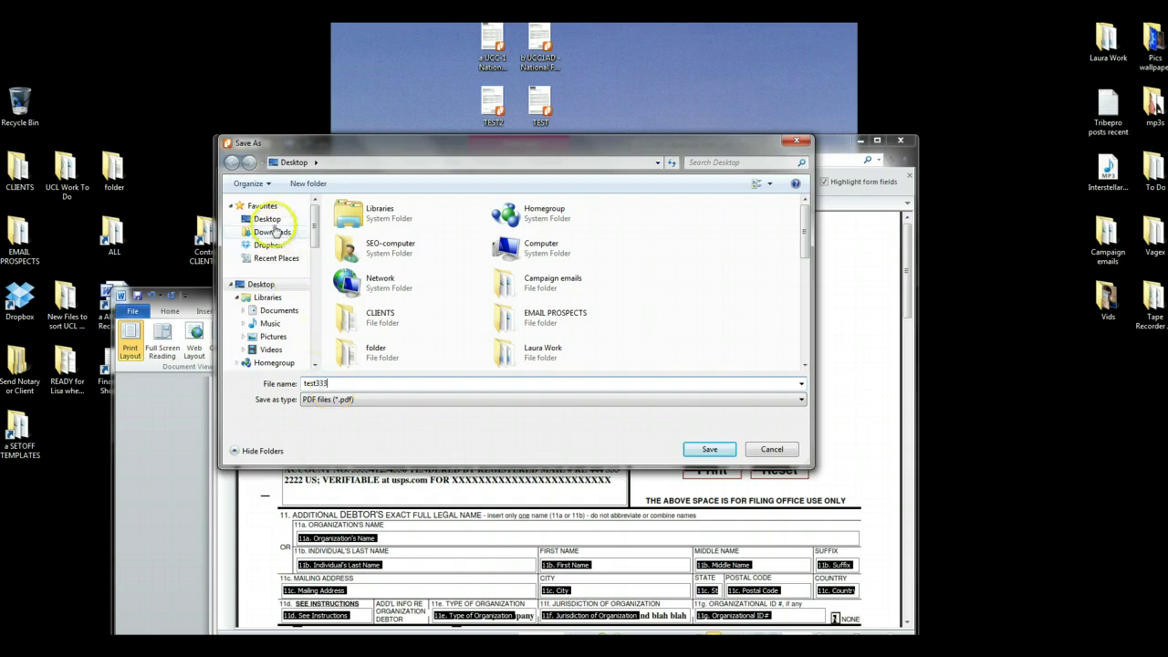
{"action": "left_click", "coordinate": [696, 452]}
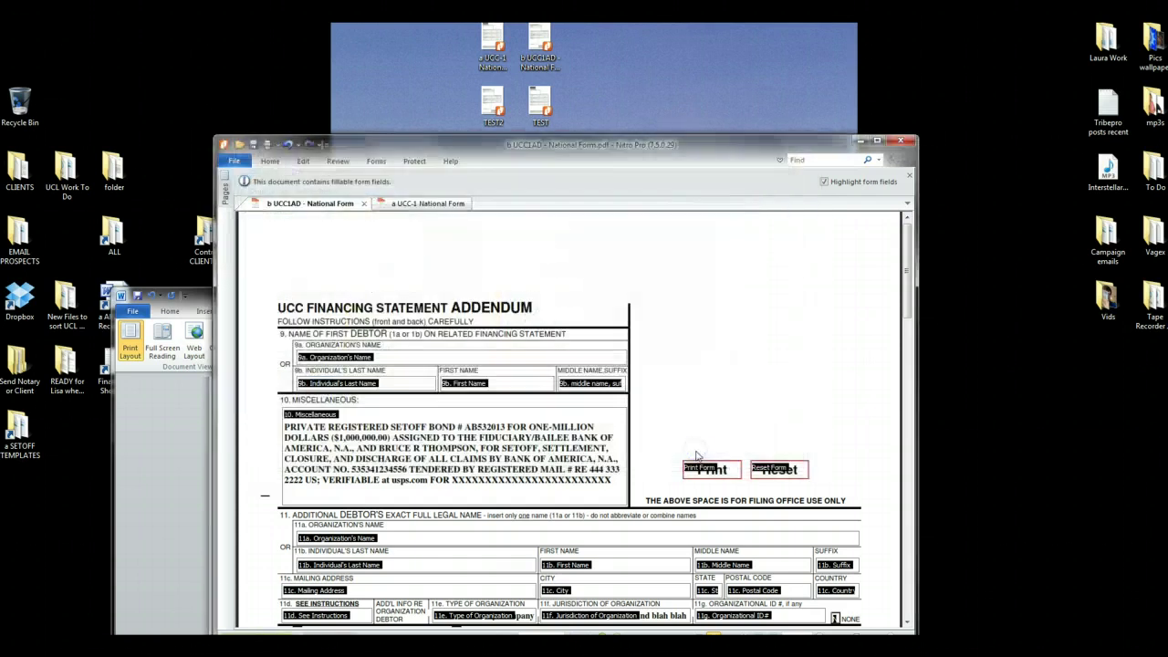
Step: Close Nitro Pro and reopen test333.pdf from the desktop
{"action": "left_click", "coordinate": [902, 143]}
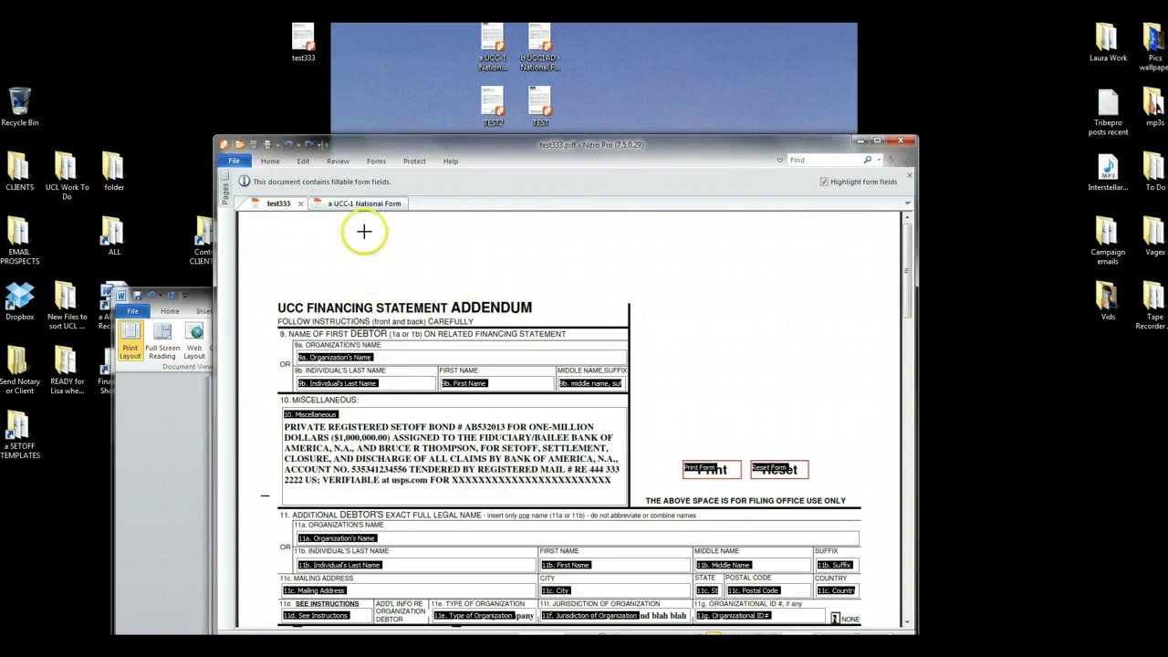
{"action": "left_click", "coordinate": [899, 142]}
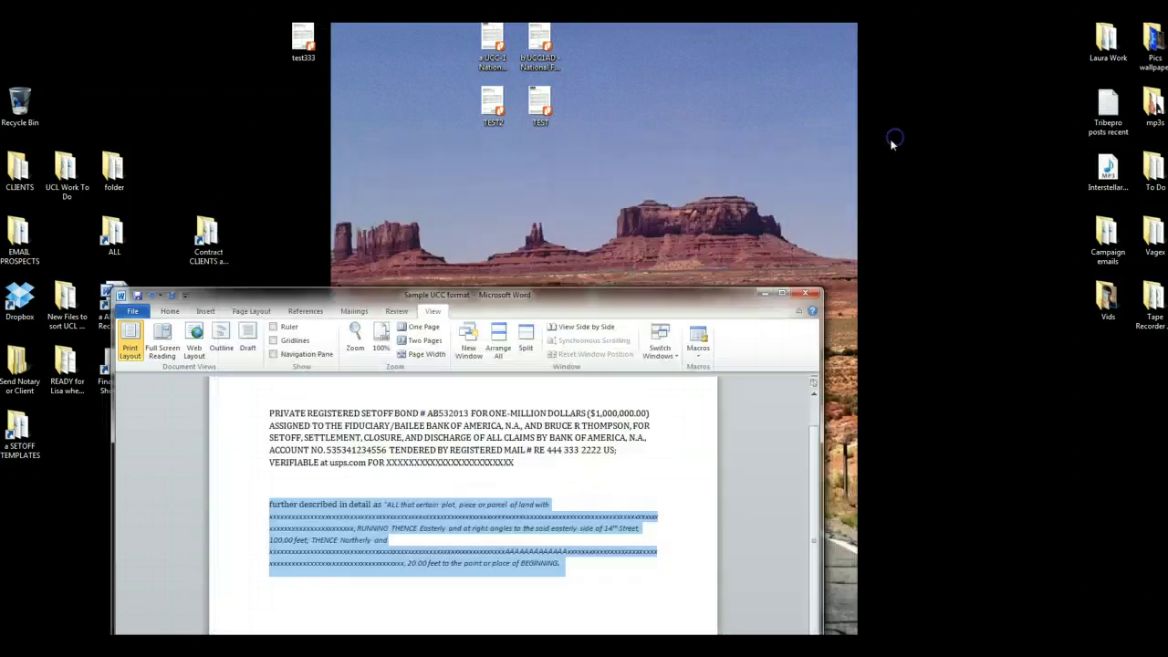
{"action": "left_click", "coordinate": [308, 39]}
{"action": "double_click", "coordinate": [307, 40]}
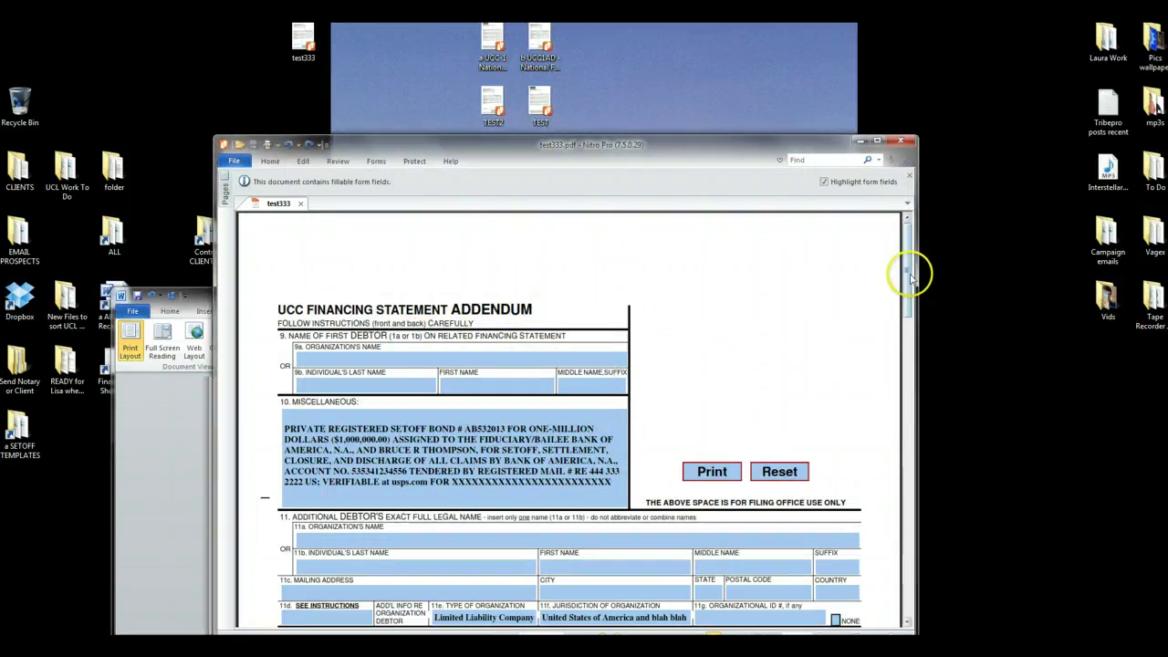
Step: Type runs of extra 'd' characters into Miscellaneous and field 16 to test auto-shrinking
{"action": "left_click_drag", "start_coordinate": [907, 268], "coordinate": [906, 323]}
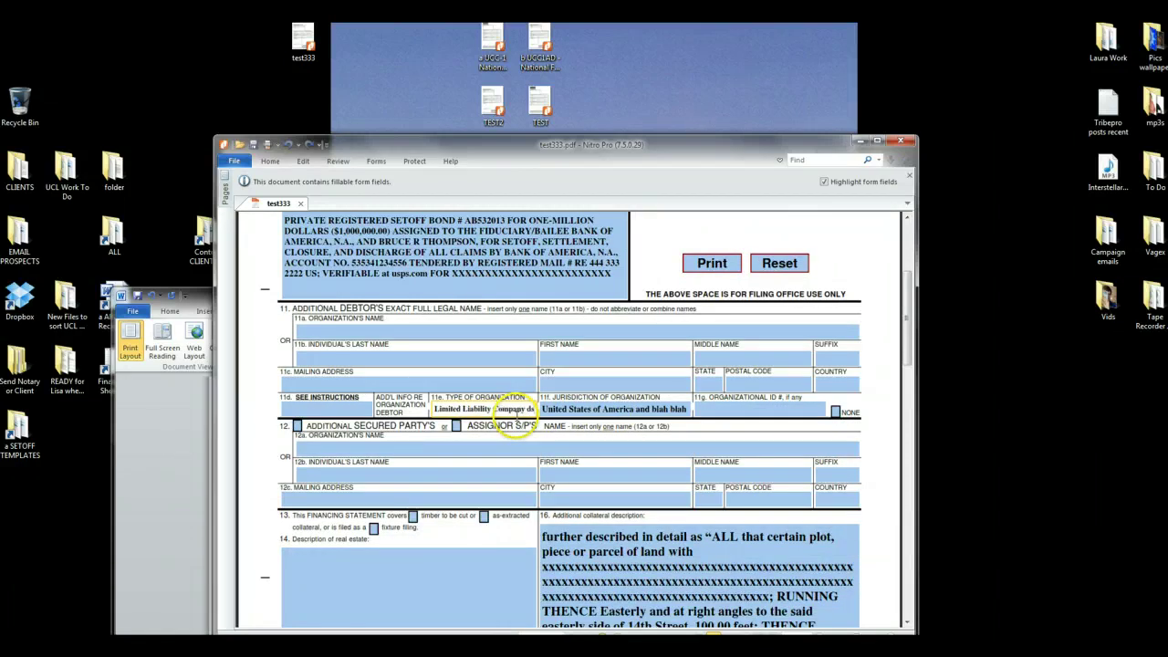
{"action": "left_click", "coordinate": [683, 409]}
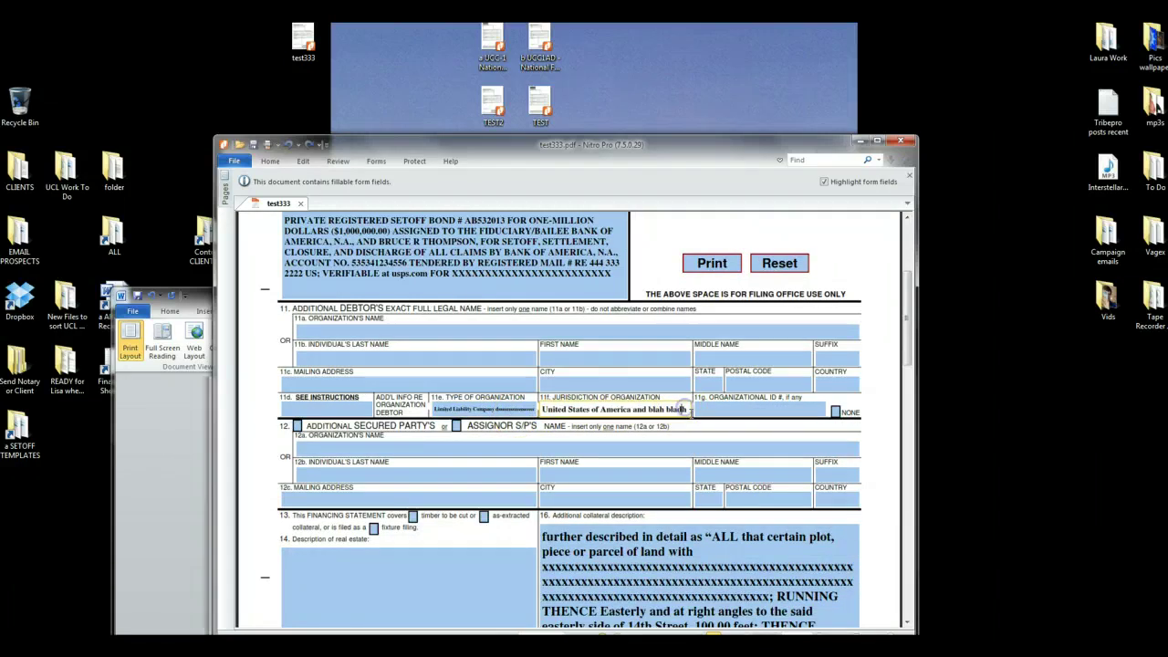
{"action": "left_click", "coordinate": [683, 411]}
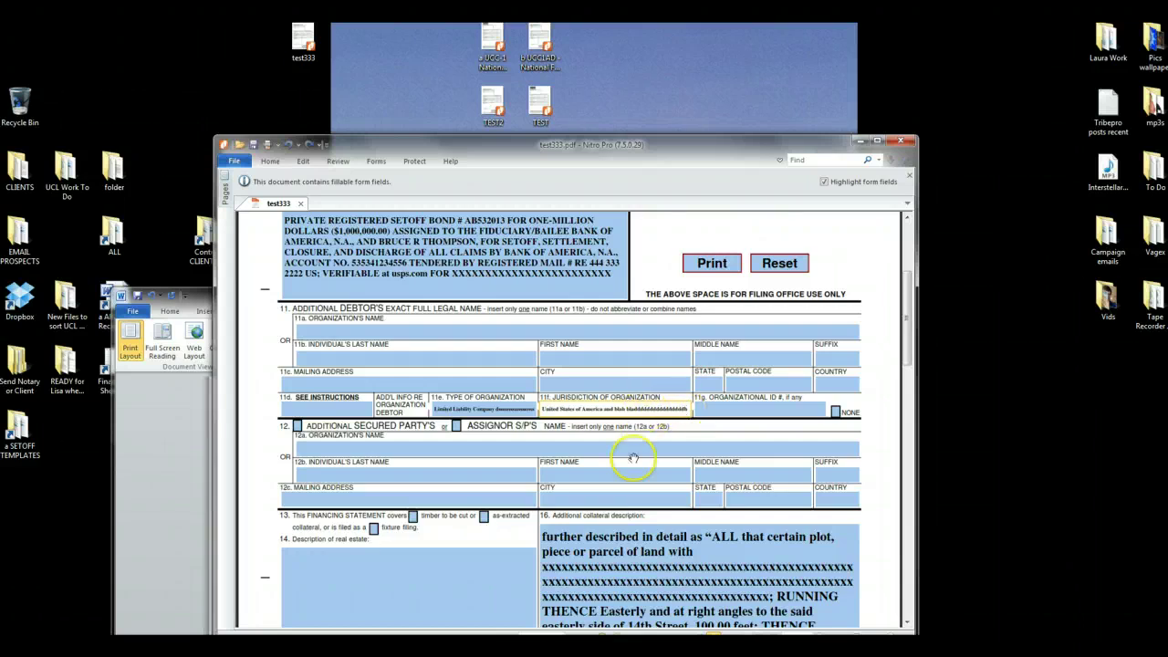
{"action": "scroll", "coordinate": [626, 465], "scroll_direction": "up", "scroll_amount": 4}
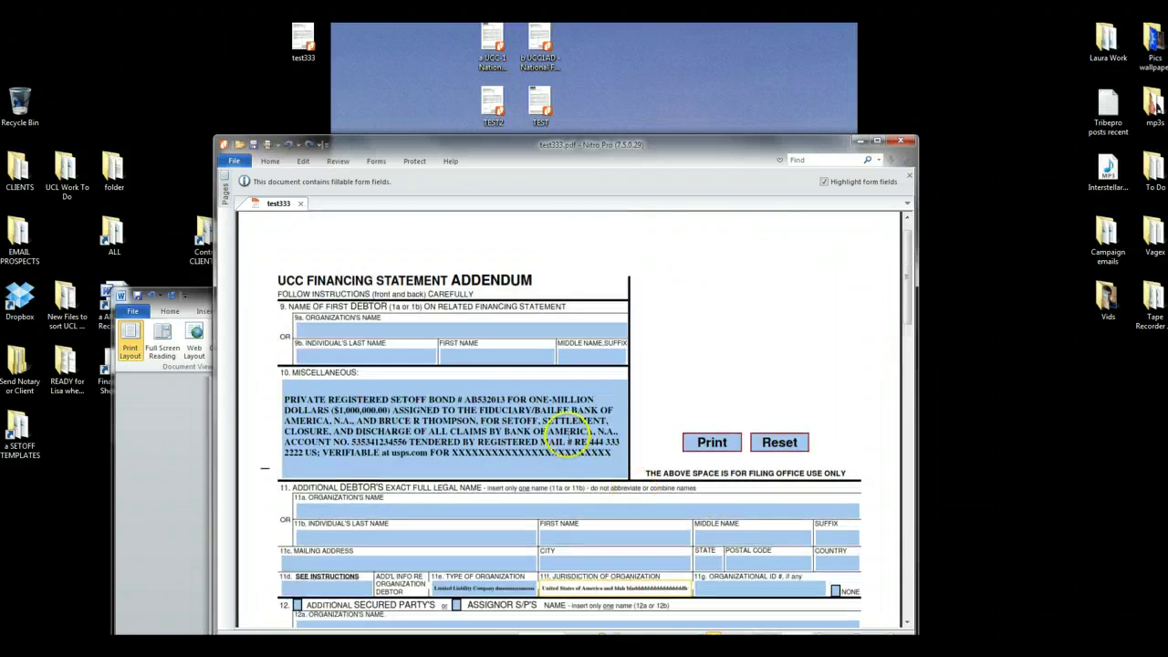
{"action": "left_click", "coordinate": [626, 452]}
{"action": "type", "text": "dddddddddddddddddddddddddddddddddddddddddddddddddd"}
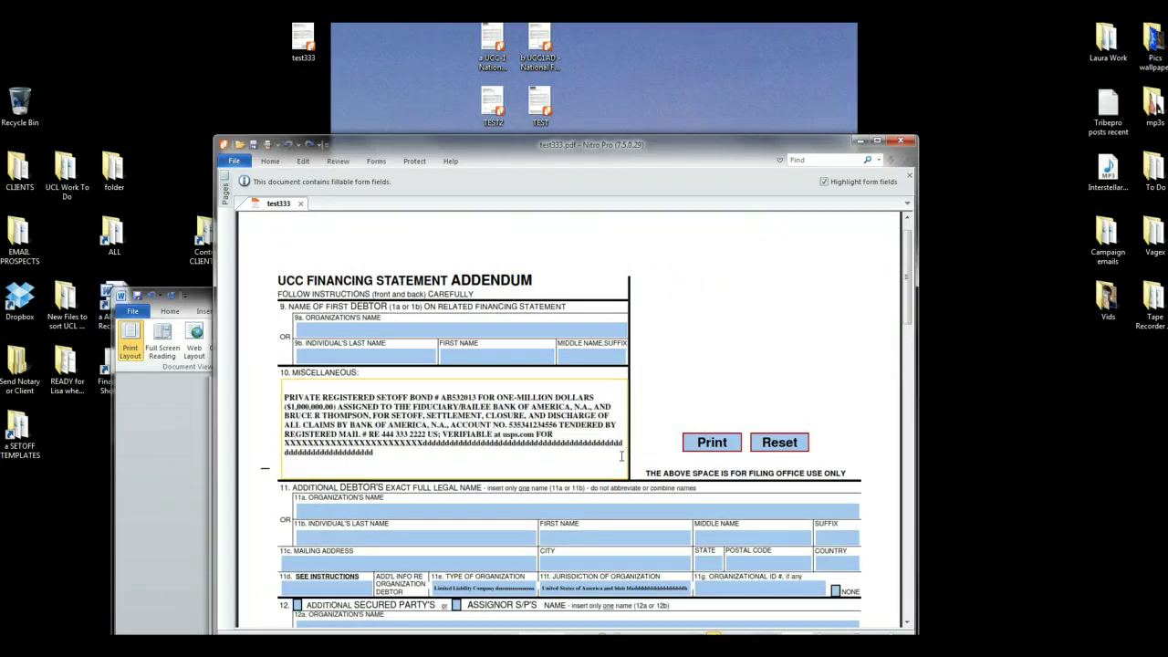
{"action": "scroll", "coordinate": [801, 564], "scroll_direction": "down", "scroll_amount": 9}
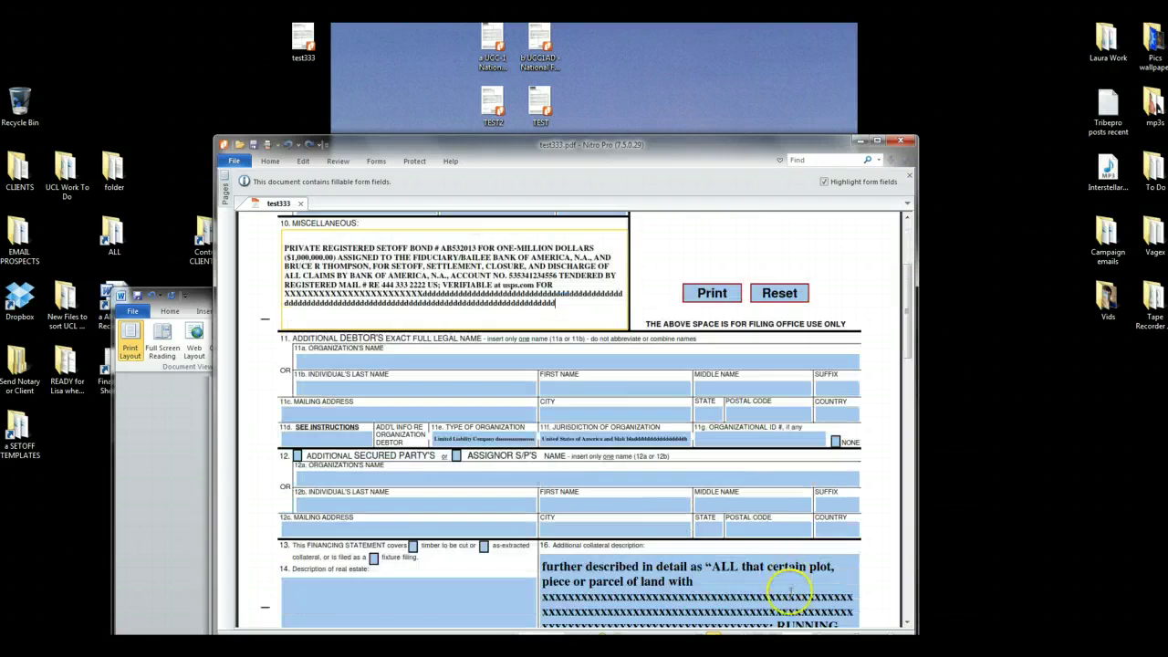
{"action": "left_click", "coordinate": [817, 464]}
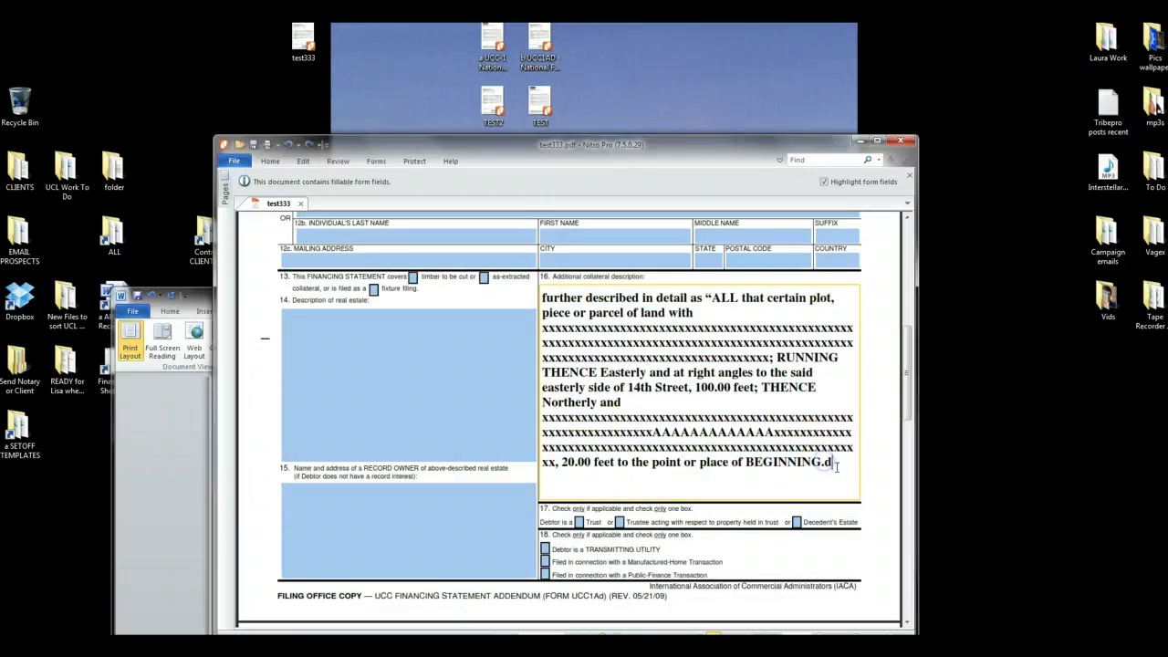
{"action": "type", "text": "ddddddddddddddddddddddddddddddddddddd"}
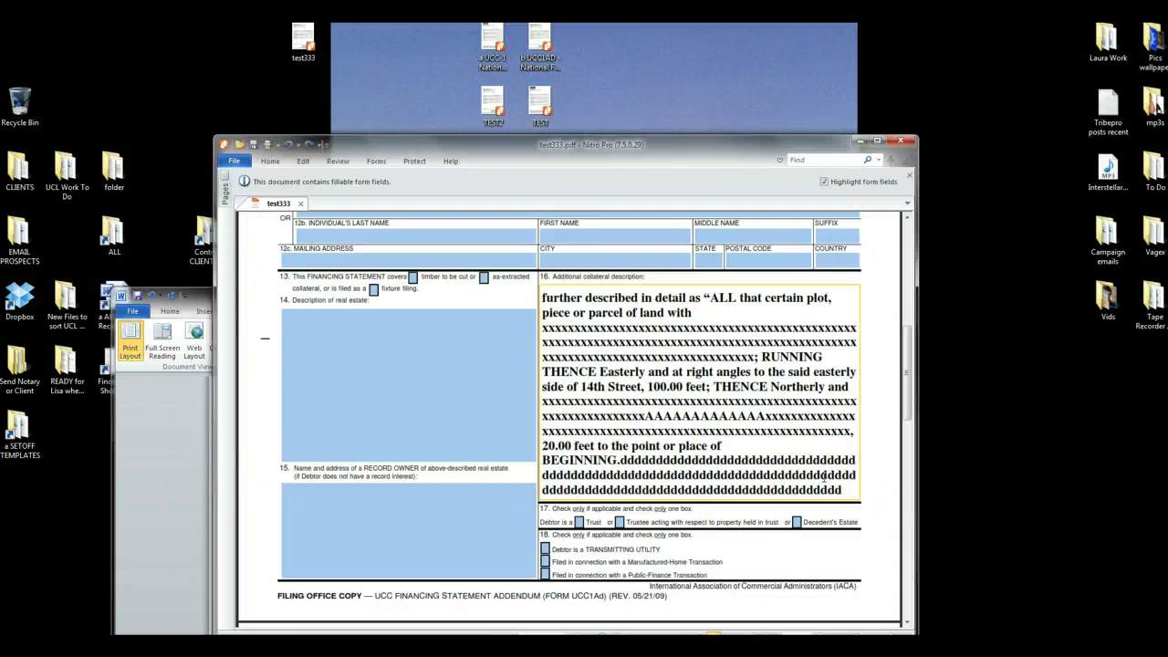
{"action": "type", "text": "dddd"}
{"action": "type", "text": "dddddddddddddddd"}
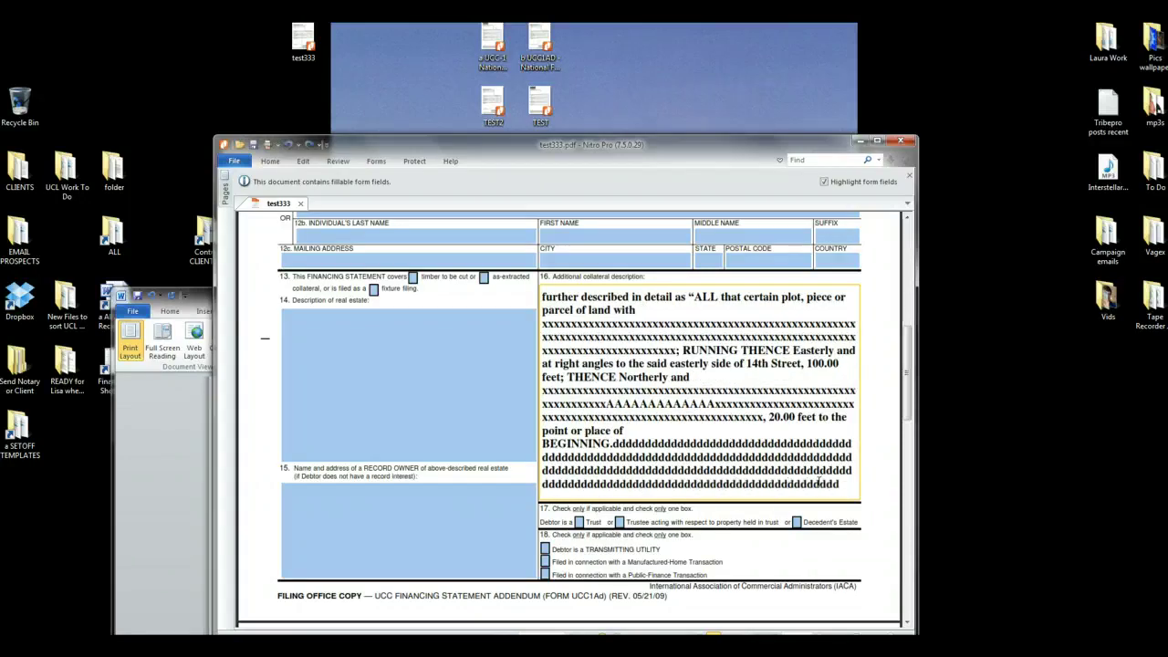
{"action": "type", "text": "ddddddddddddddd"}
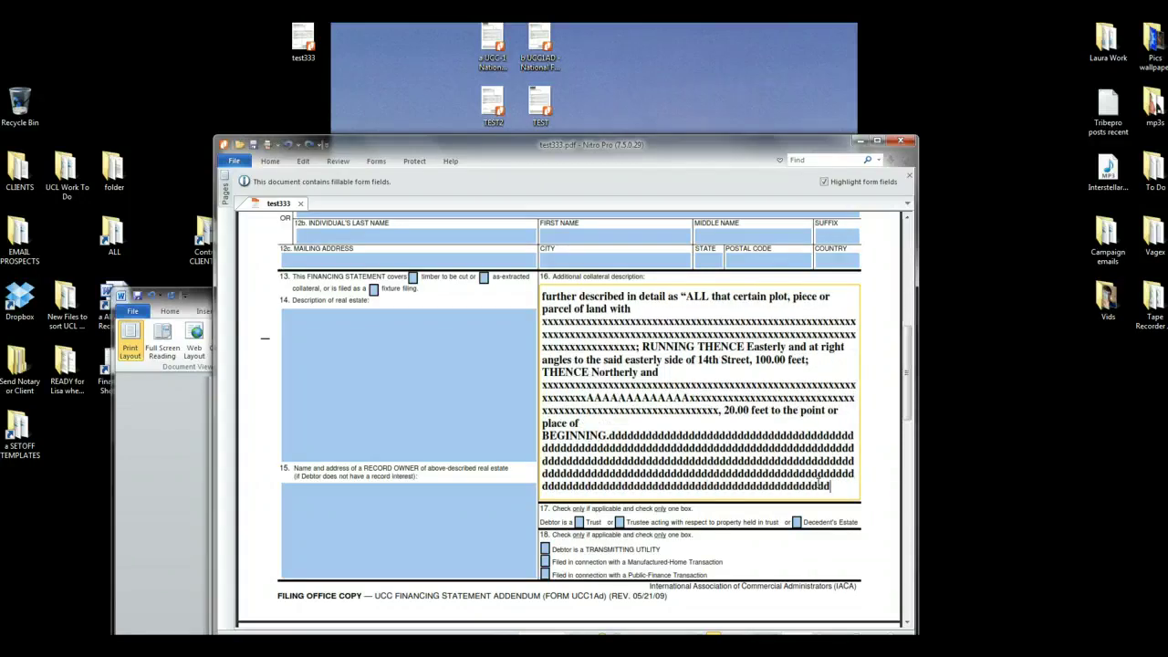
{"action": "type", "text": "dddddddddddd"}
Step: Trim field 16 from RUNNING THENCE, 11e to 'Limited', 11f to 'United', Miscellaneous to FIDUCIARY/BAILEE
{"action": "left_click_drag", "start_coordinate": [672, 465], "coordinate": [604, 344]}
{"action": "key", "text": "BackSpace"}
{"action": "scroll", "coordinate": [758, 383], "scroll_direction": "up", "scroll_amount": 3}
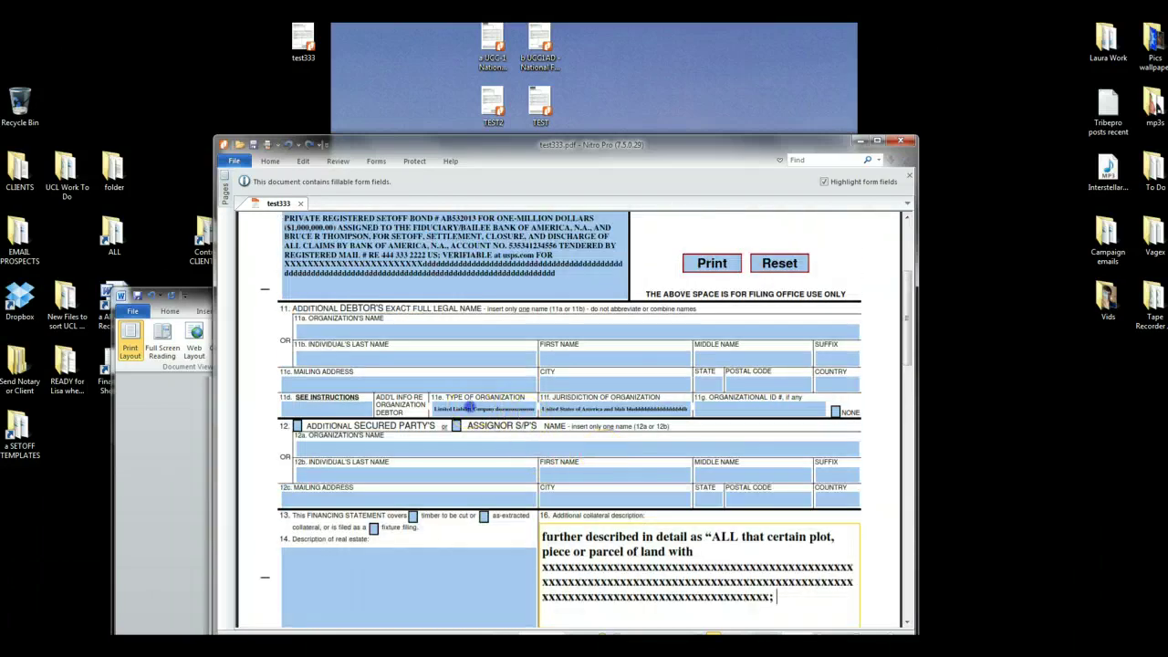
{"action": "left_click", "coordinate": [467, 408]}
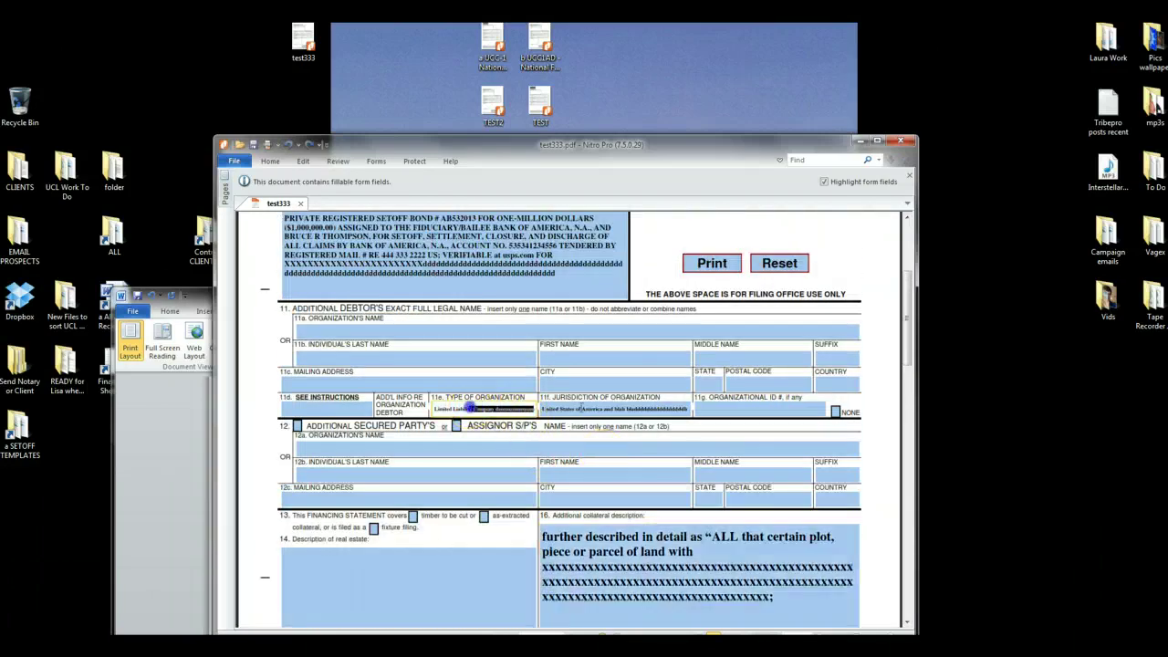
{"action": "left_click", "coordinate": [584, 408]}
{"action": "key", "text": "shift+End"}
{"action": "key", "text": "Delete"}
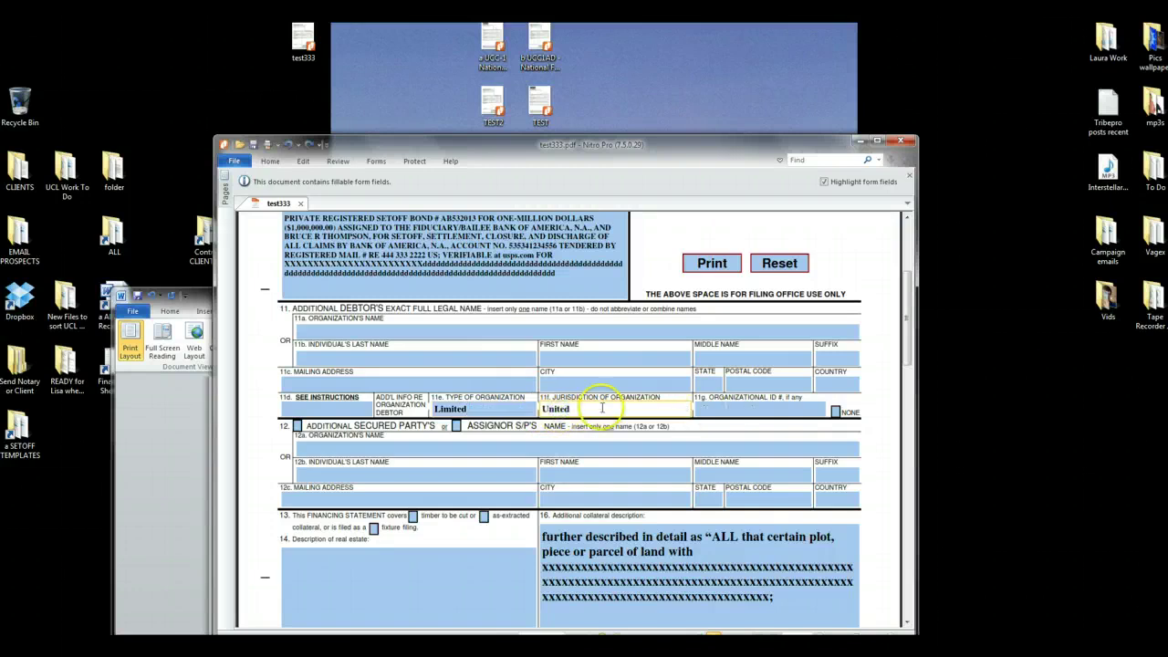
{"action": "scroll", "coordinate": [593, 407], "scroll_direction": "up", "scroll_amount": 3}
{"action": "left_click_drag", "start_coordinate": [500, 376], "coordinate": [562, 419]}
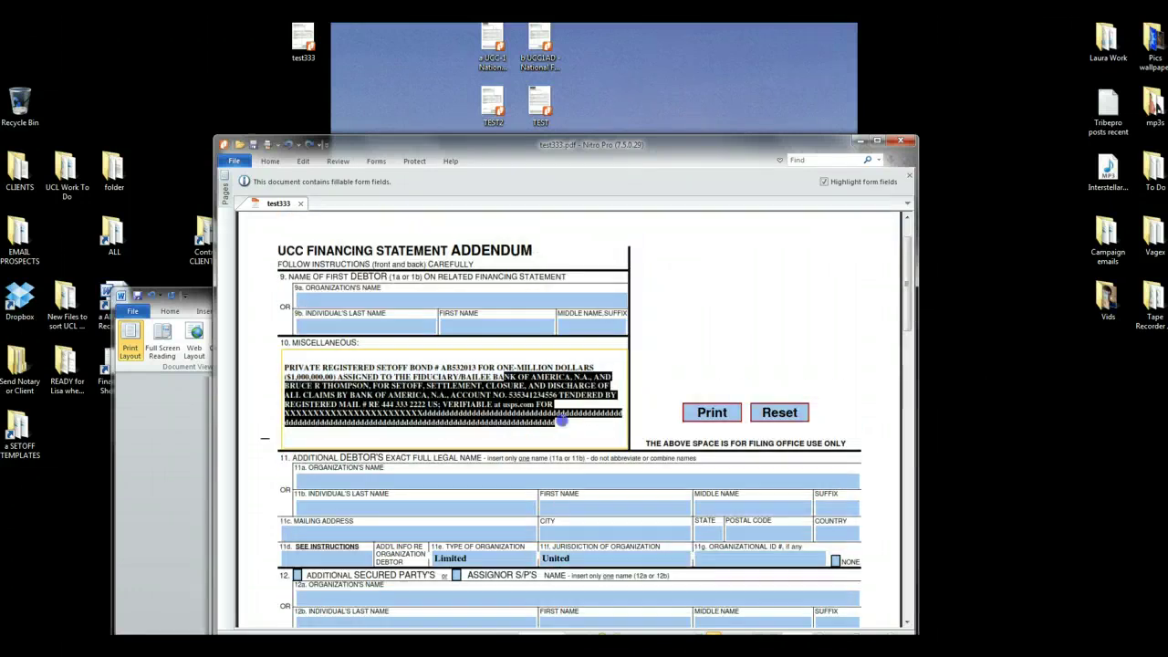
{"action": "key", "text": "Delete"}
{"action": "scroll", "coordinate": [569, 422], "scroll_direction": "up", "scroll_amount": 1}
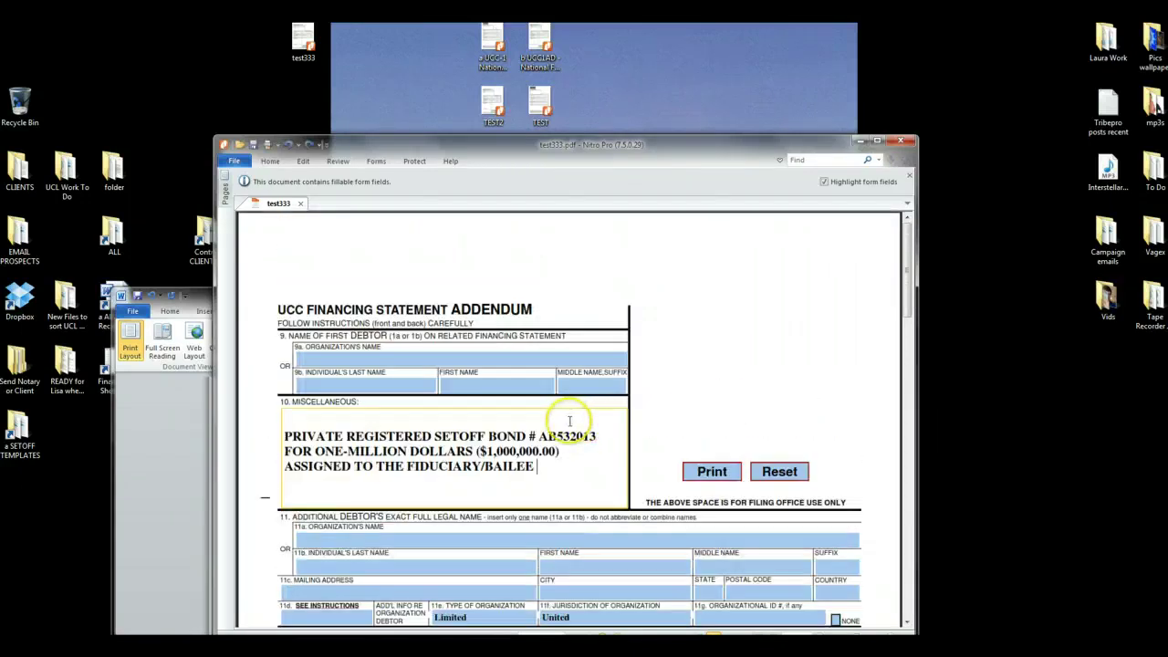